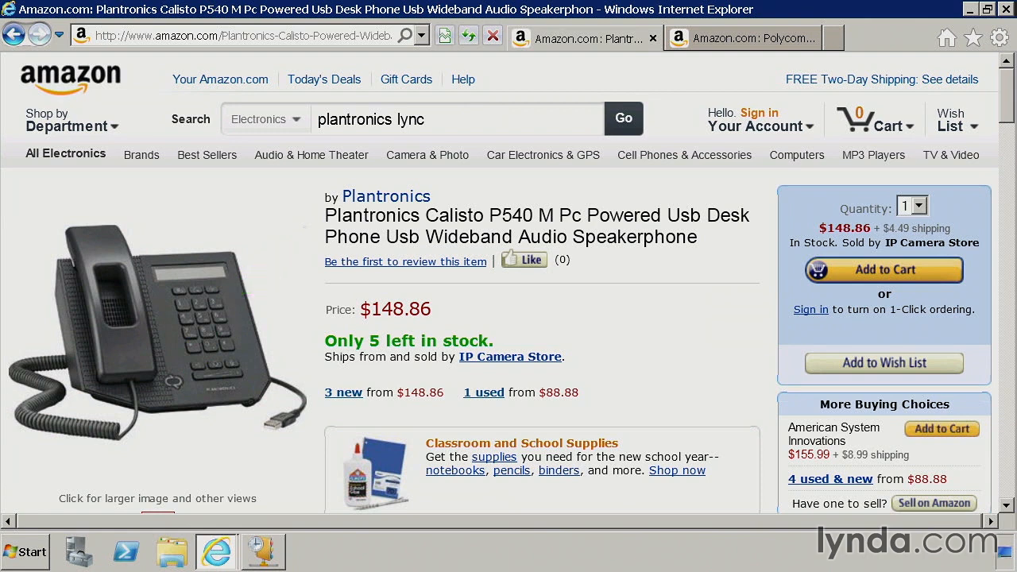
# View the Polycom CX600 IP phone's product page and minimize the browser to return to the DHCP console.
pyautogui.click(750, 37)
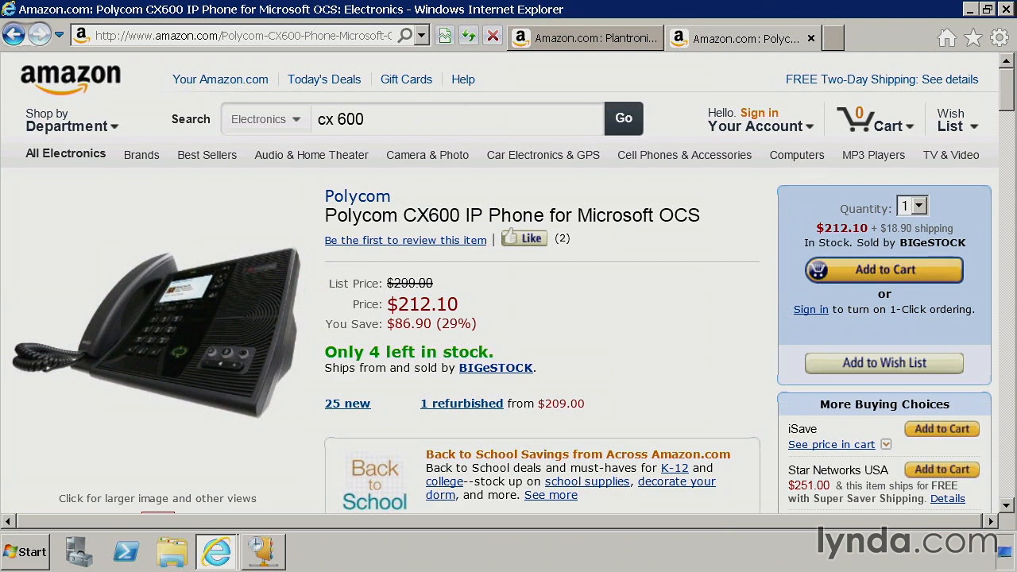
pyautogui.click(971, 10)
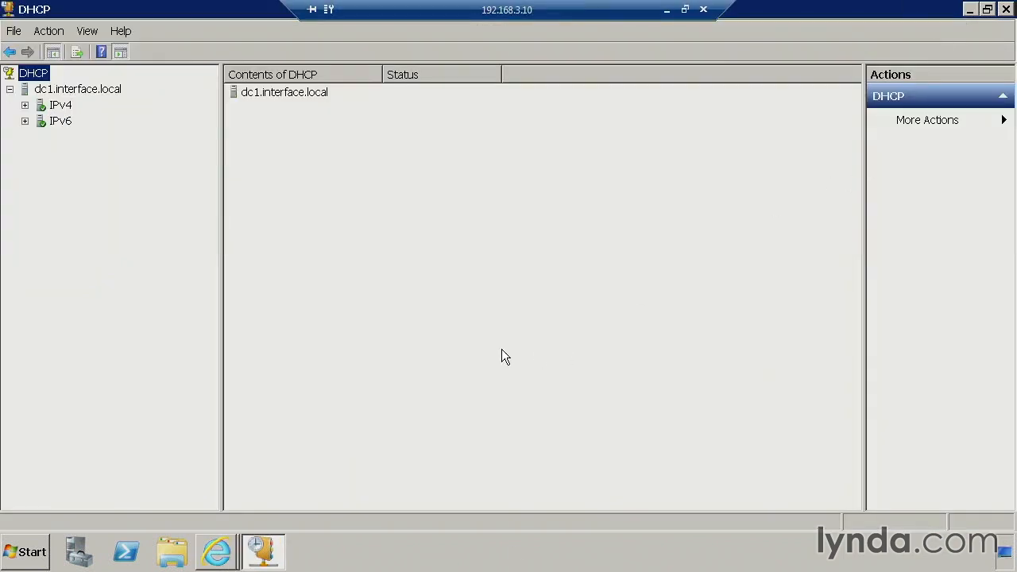
# Expand IPv4 and its Scope [192.168.3.0] LAN in the DHCP tree, and display the Server Options.
pyautogui.click(25, 106)
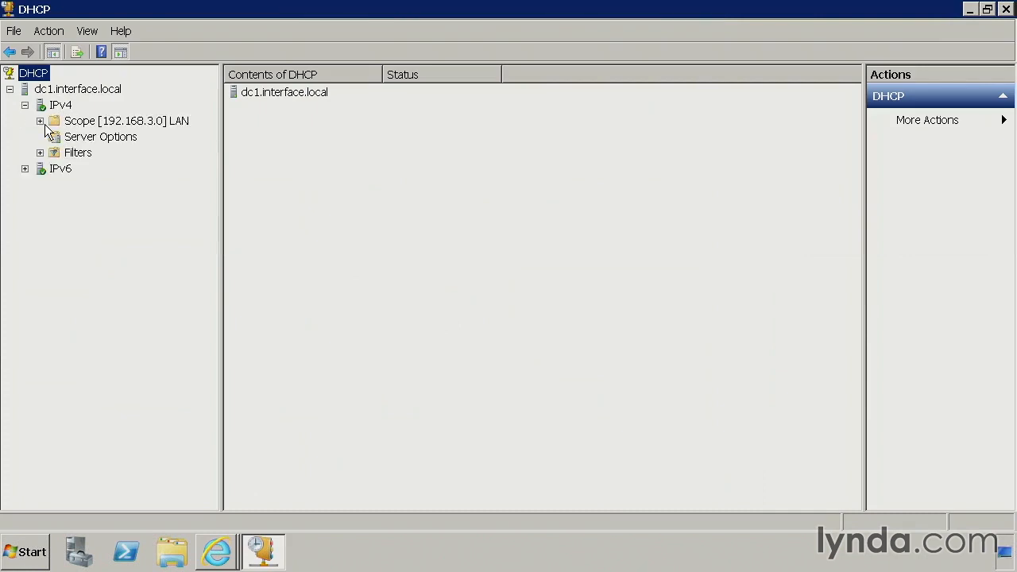
pyautogui.click(41, 121)
pyautogui.click(160, 120)
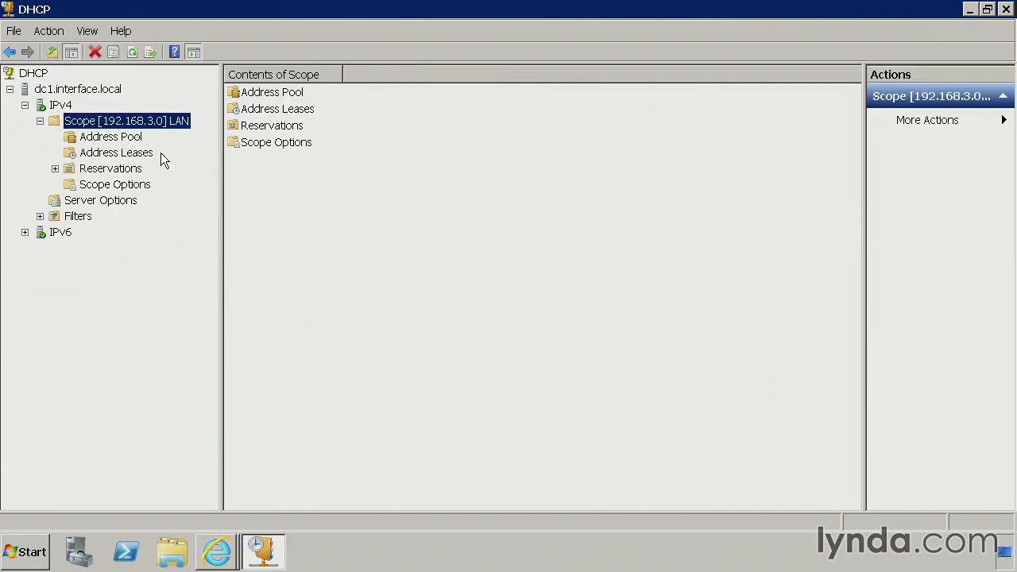
pyautogui.click(112, 200)
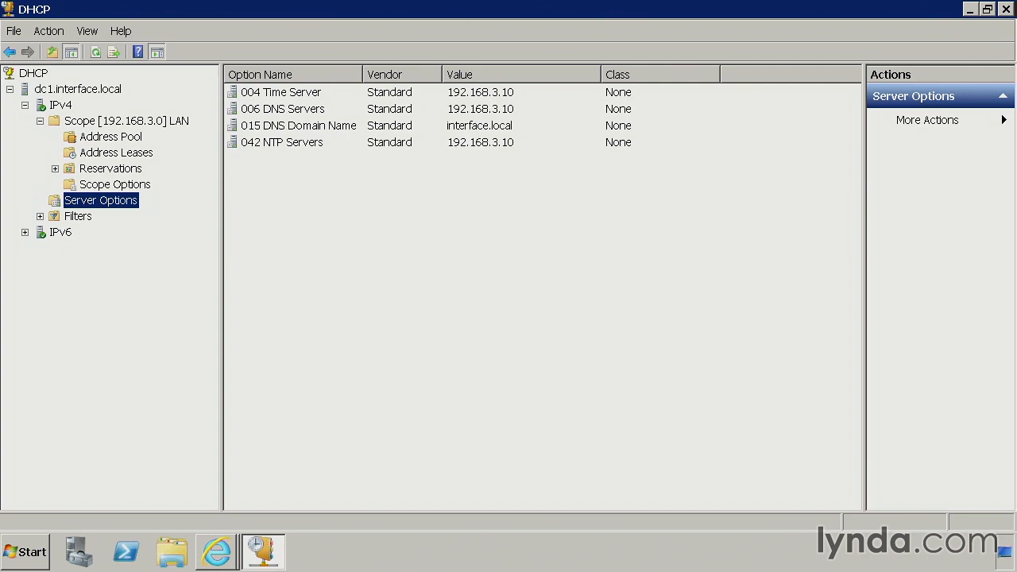
# Open the administrative share \\lync1\c$ from the Run dialog.
pyautogui.click(48, 534)
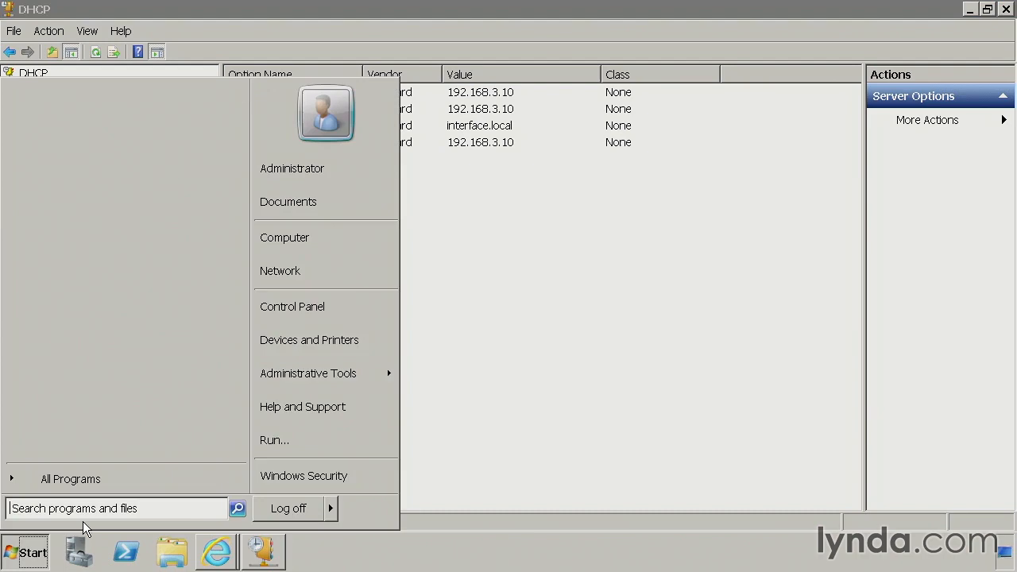
pyautogui.click(282, 442)
pyautogui.write('\\lync')
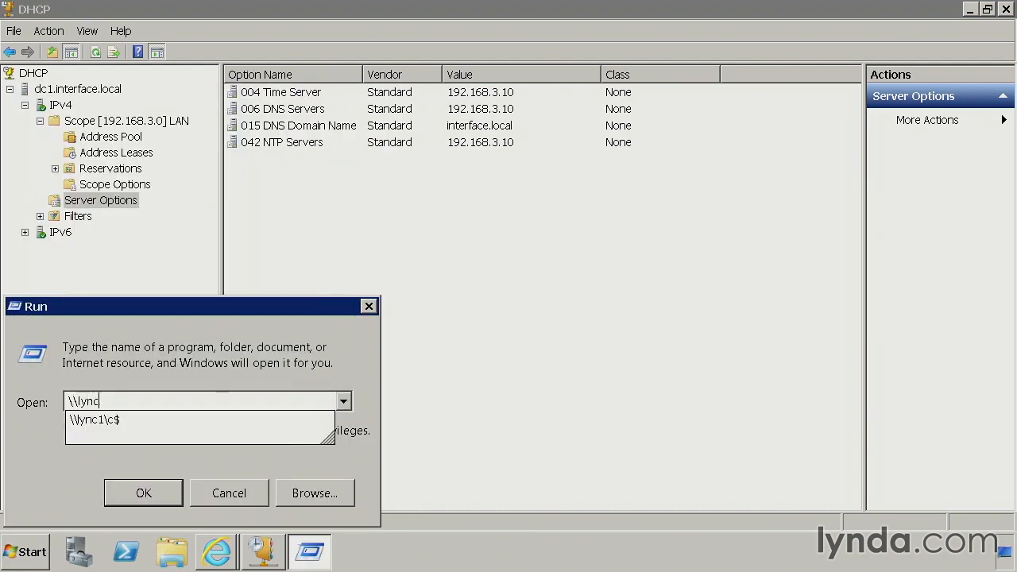
pyautogui.write('1\\c$')
pyautogui.press('Return')
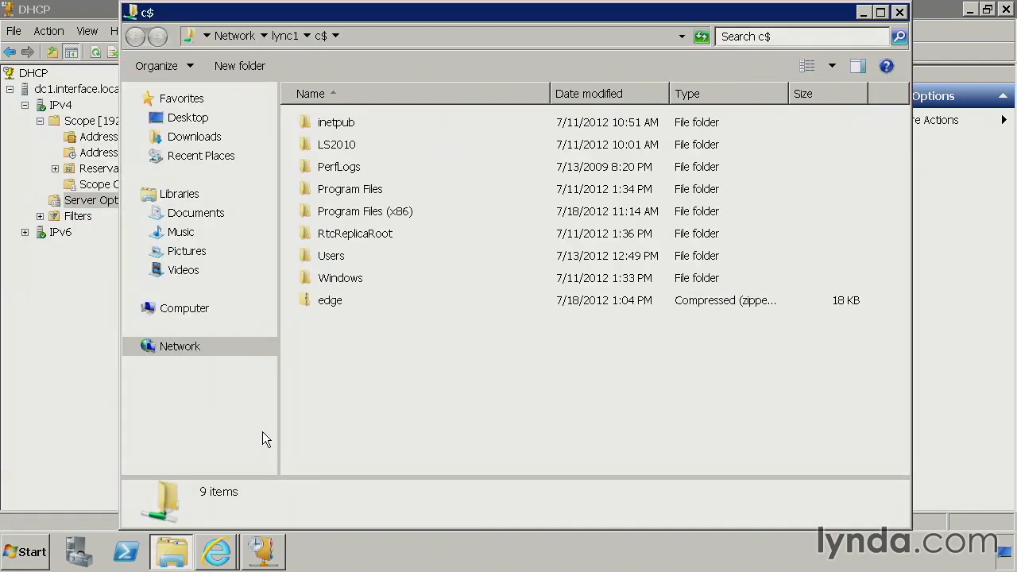
# Browse the share to Program Files\Common Files\Microsoft Lync Server 2010.
pyautogui.doubleClick(370, 191)
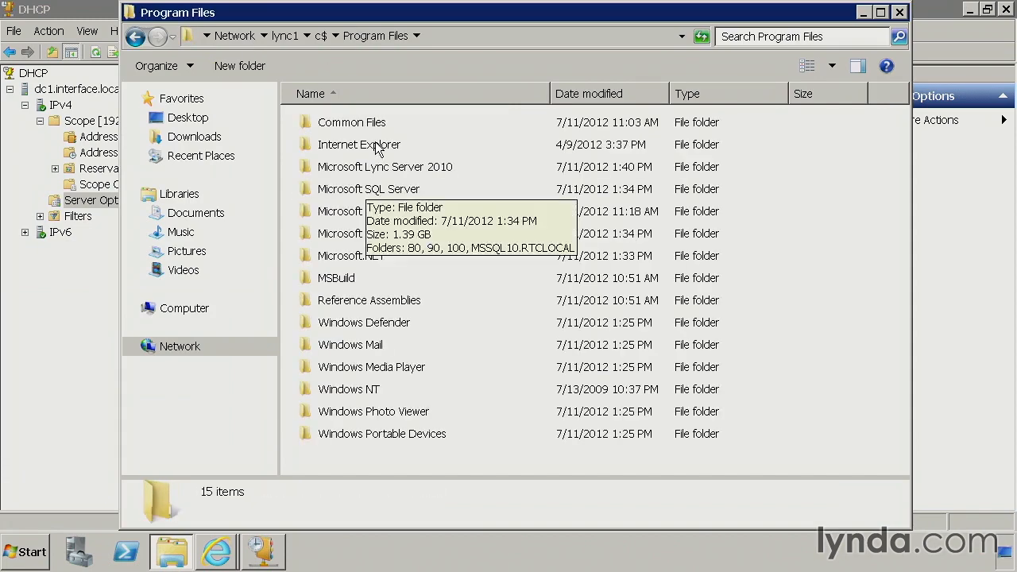
pyautogui.click(378, 128)
pyautogui.doubleClick(377, 126)
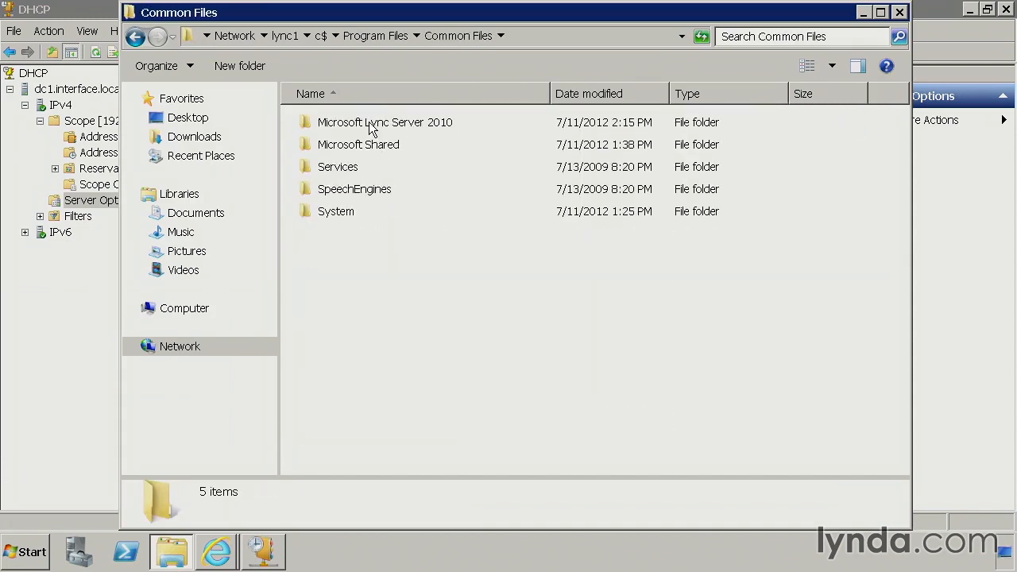
pyautogui.click(395, 123)
pyautogui.doubleClick(395, 124)
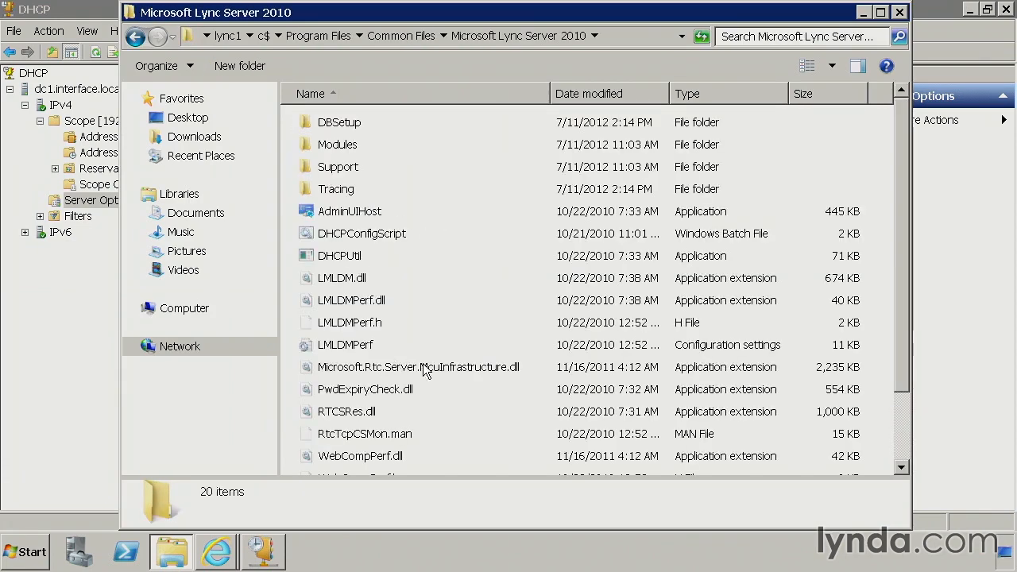
# Copy the DHCPConfigScript batch file and the DHCPUtil application together from the Microsoft Lync Server 2010 folder.
pyautogui.click(359, 233)
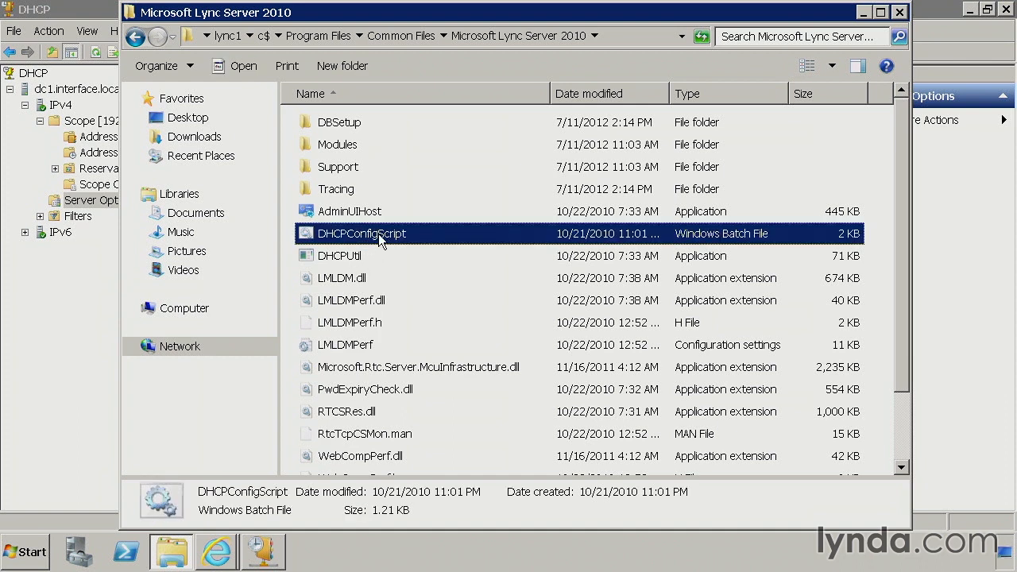
pyautogui.keyDown('ctrl'); pyautogui.click(354, 257); pyautogui.keyUp('ctrl')
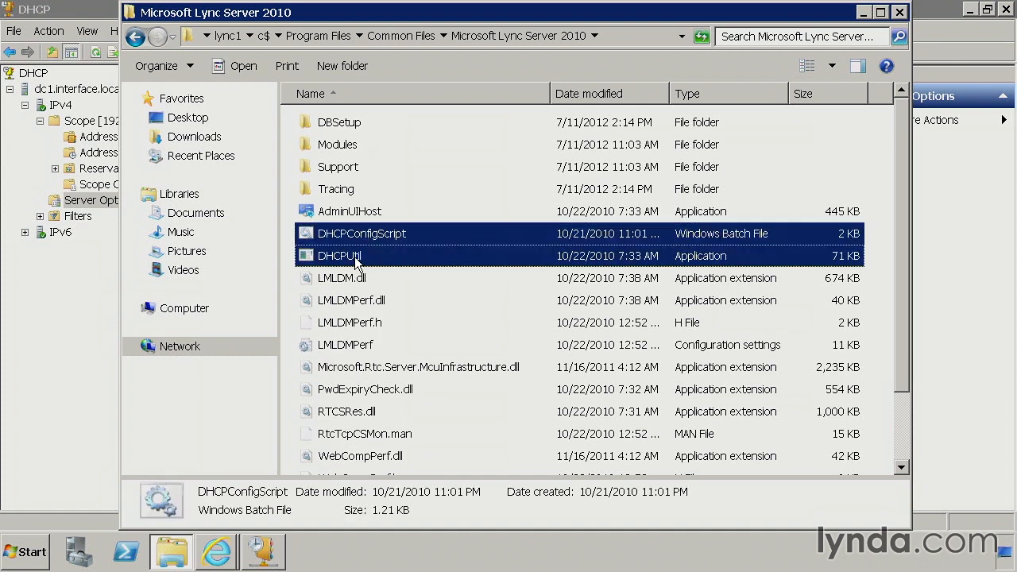
pyautogui.rightClick(380, 255)
pyautogui.click(417, 329)
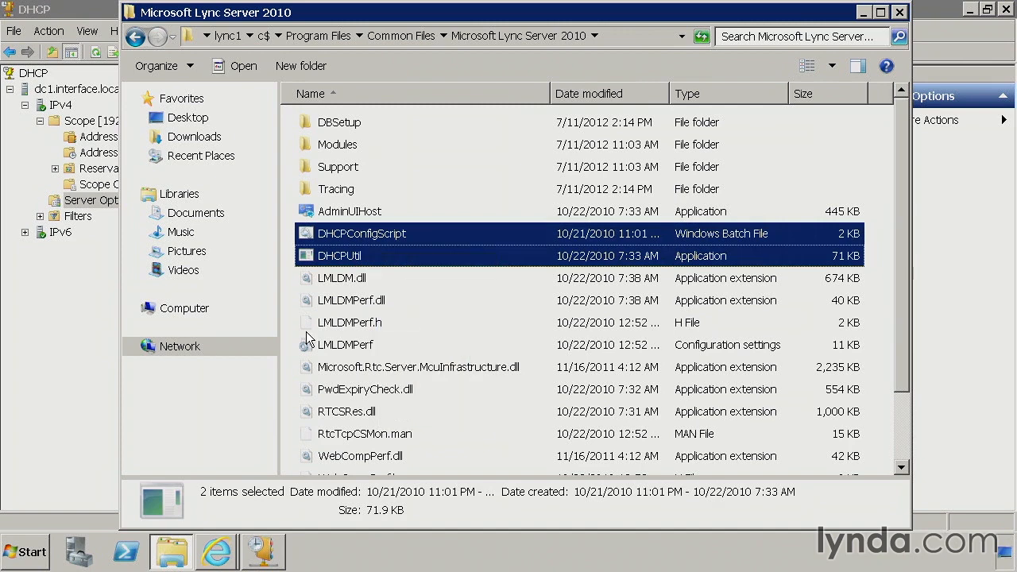
# Create a folder named LyncDHCP on the local C: drive and paste the two copied files into it.
pyautogui.click(184, 308)
pyautogui.click(367, 149)
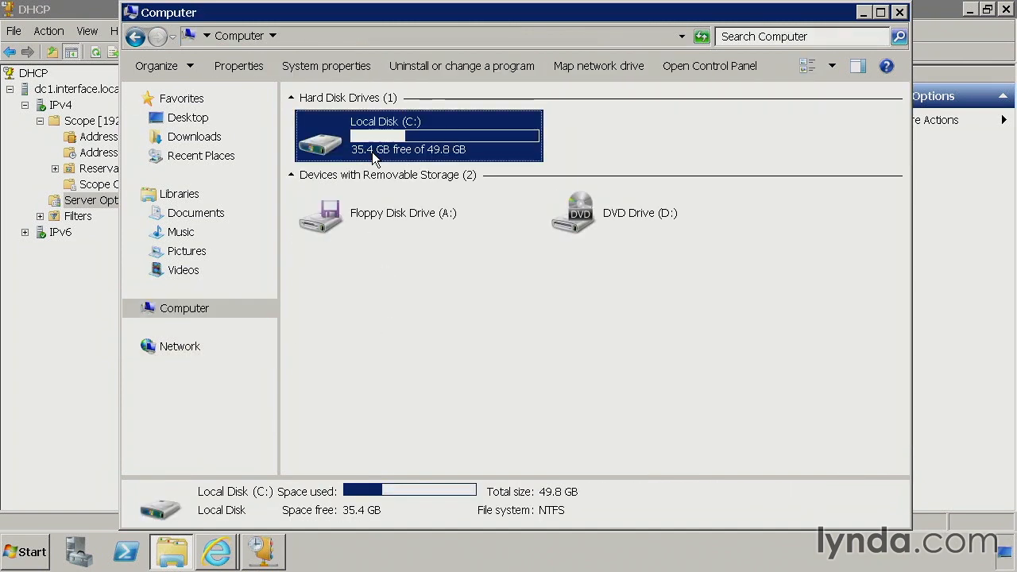
pyautogui.doubleClick(361, 146)
pyautogui.rightClick(331, 364)
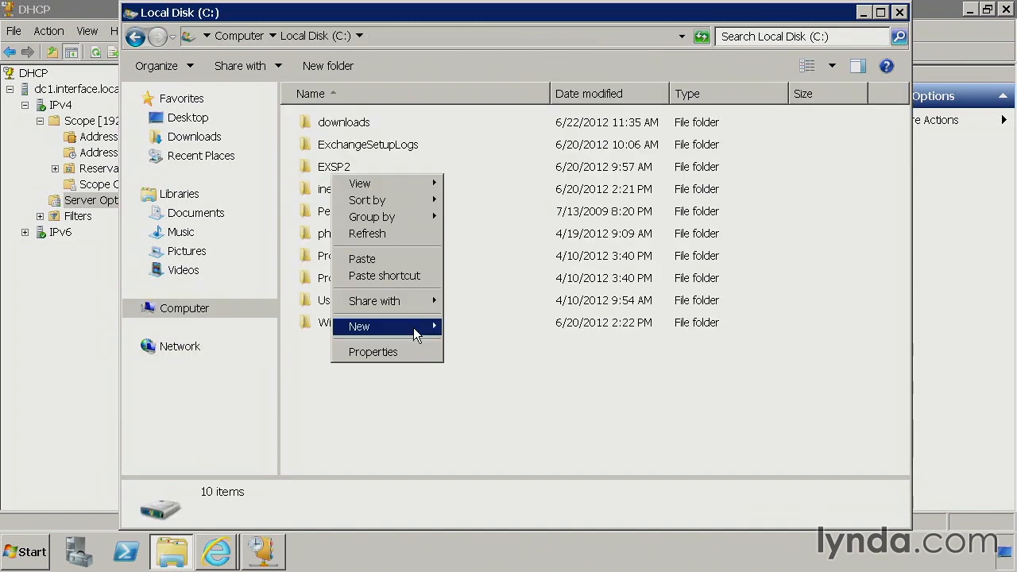
pyautogui.moveTo(414, 327)
pyautogui.click(499, 329)
pyautogui.write('LYnc')
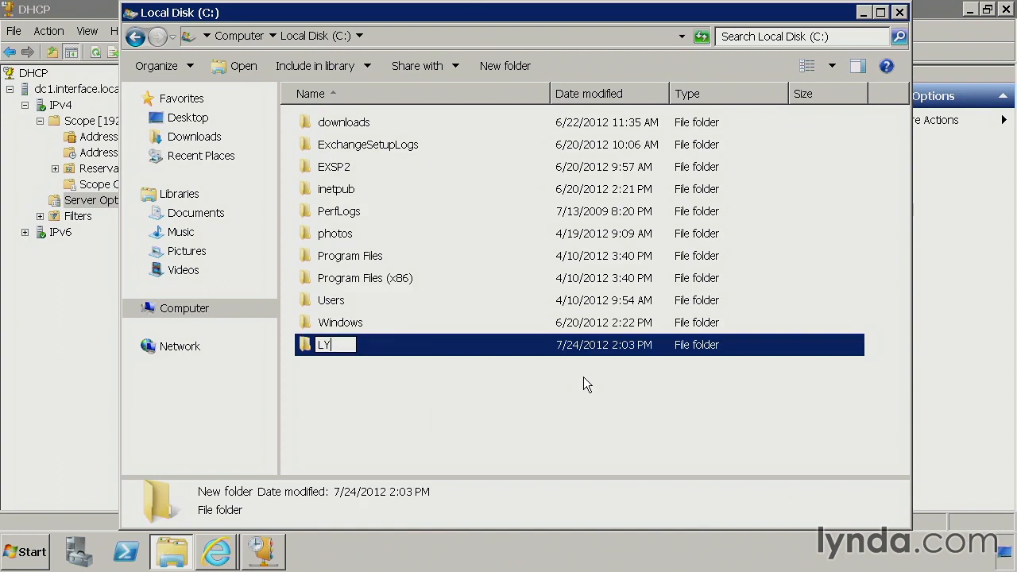
pyautogui.press('BackSpace')
pyautogui.press('BackSpace')
pyautogui.press('BackSpace')
pyautogui.write('yun')
pyautogui.press('BackSpace')
pyautogui.press('BackSpace')
pyautogui.write('ncDHCP')
pyautogui.press('Return')
pyautogui.press('Return')
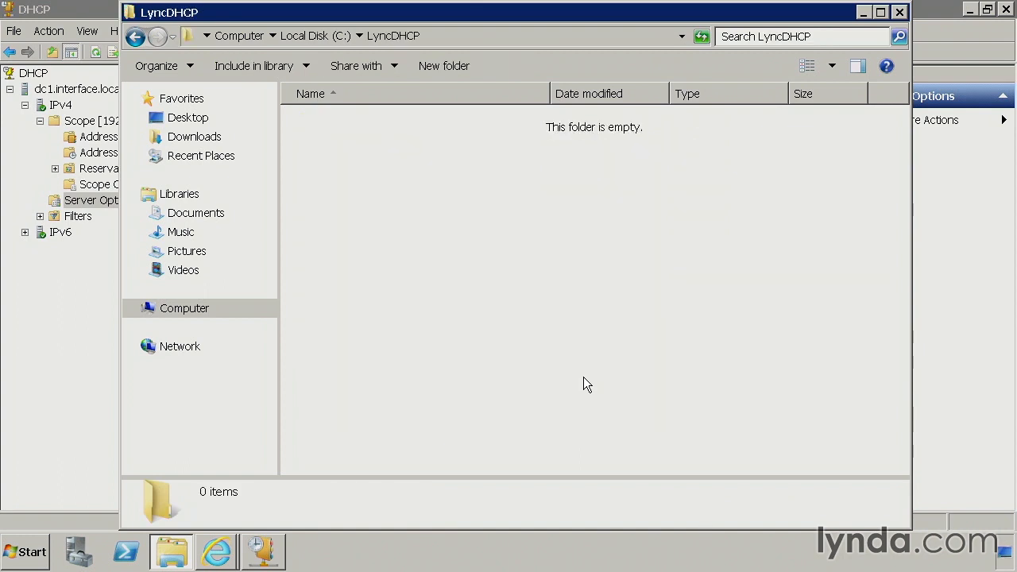
pyautogui.hotkey('ctrl', 'v')
# Open a command prompt and change its working directory to C:\LyncDHCP.
pyautogui.click(32, 557)
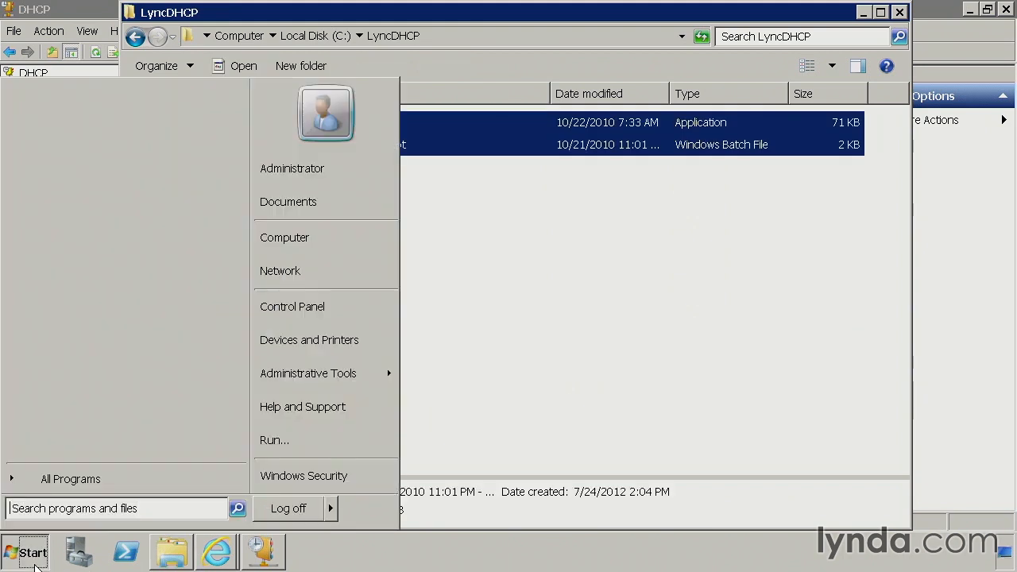
pyautogui.write('cmd')
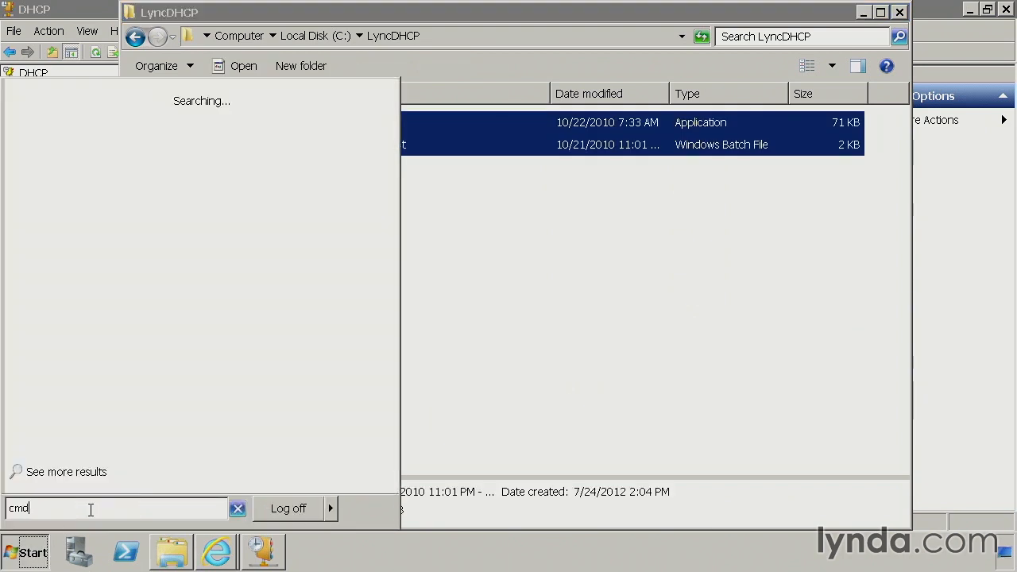
pyautogui.press('Return')
pyautogui.write('cd\\')
pyautogui.press('Return')
pyautogui.write('cd L')
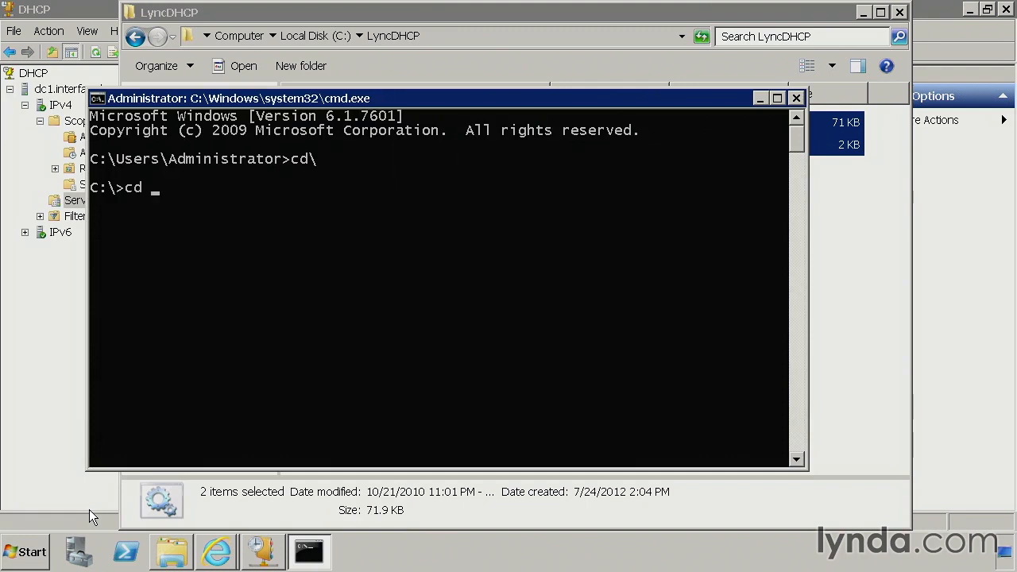
pyautogui.press('Tab')
pyautogui.press('Return')
# Clear the command prompt with cls, and close the LyncDHCP folder window so the prompt sits over the DHCP console.
pyautogui.write('c;s')
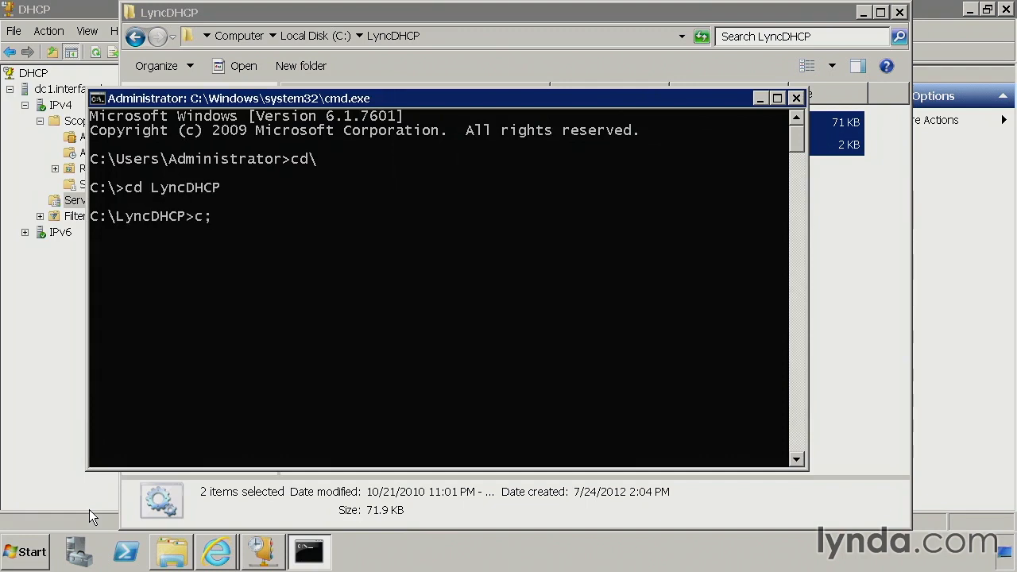
pyautogui.press('Return')
pyautogui.write('cls')
pyautogui.press('Return')
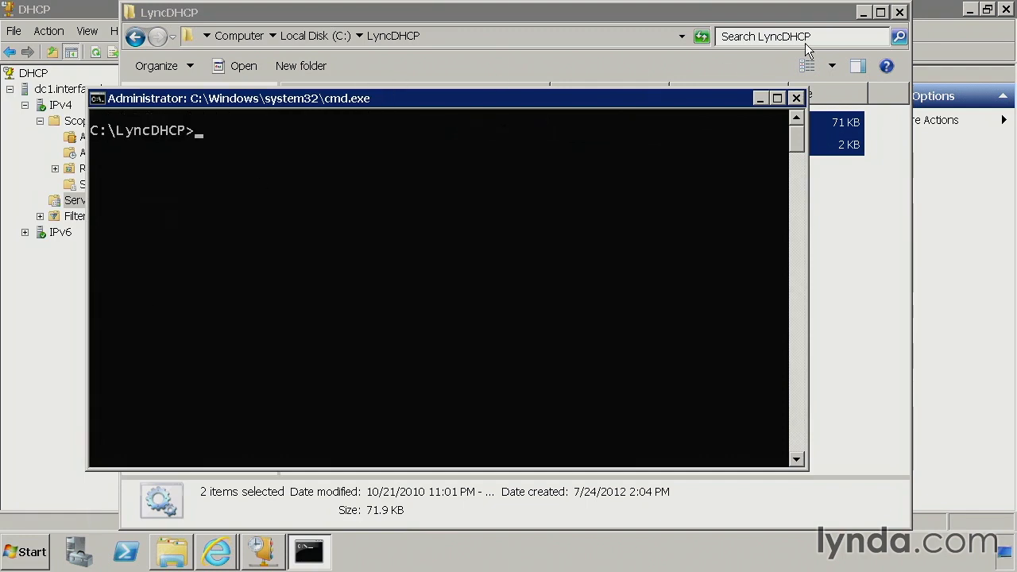
pyautogui.click(899, 12)
pyautogui.moveTo(708, 103); pyautogui.dragTo(771, 68)
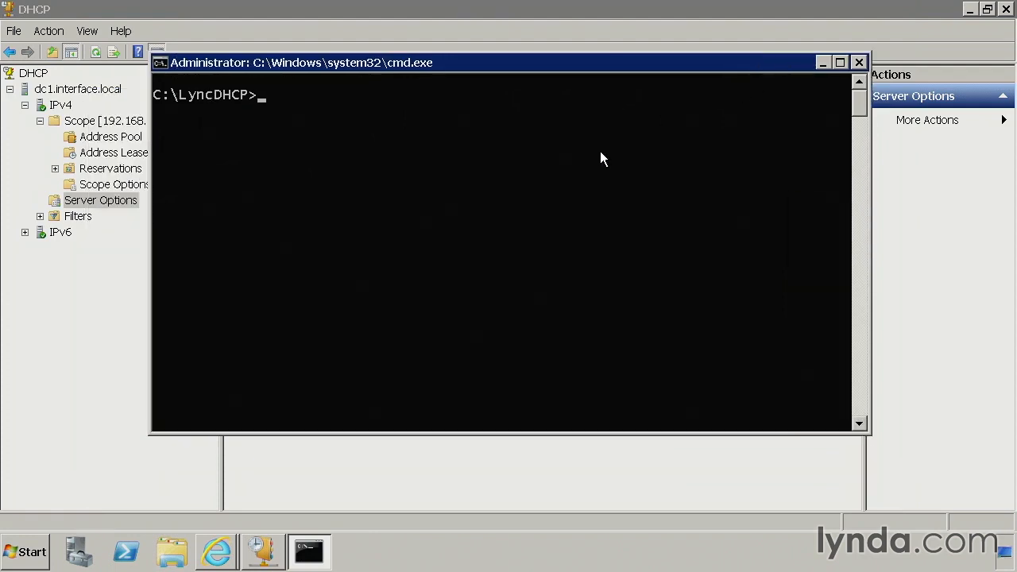
# Run DHCPUtil.exe -sipserver pool.interfacettlabs.com and enlarge the command window to review the generated option values.
pyautogui.write('dhc')
pyautogui.press('Tab')
pyautogui.press('Tab')
pyautogui.write('-')
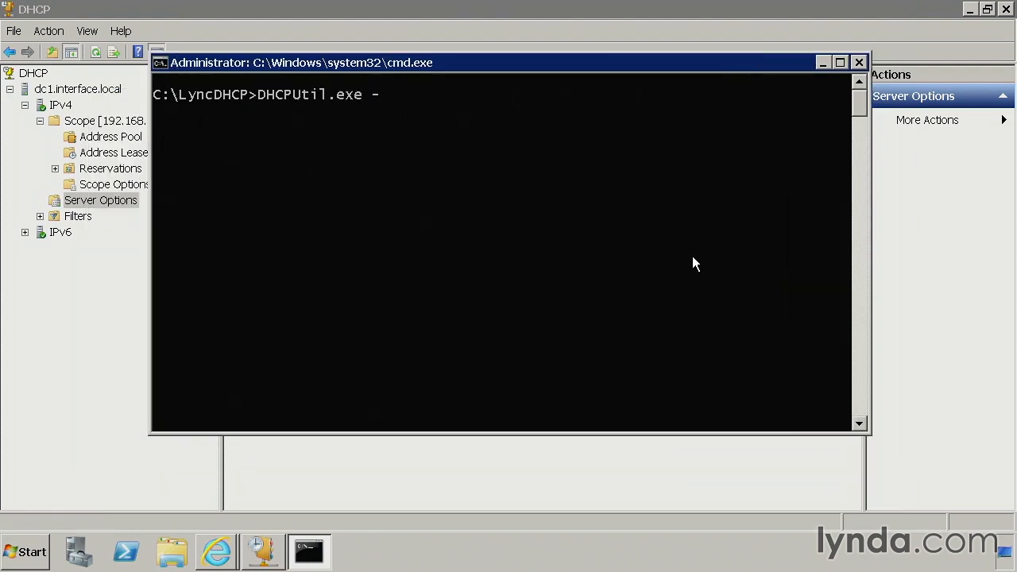
pyautogui.write('sipserver pool.interfacettkla')
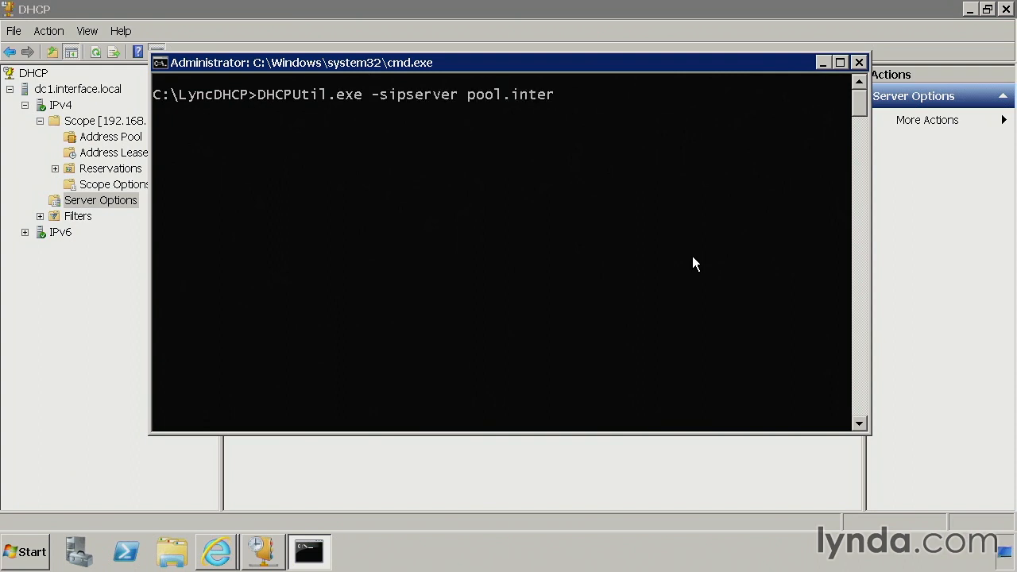
pyautogui.press('BackSpace')
pyautogui.press('BackSpace')
pyautogui.press('BackSpace')
pyautogui.write('labs.com')
pyautogui.press('Return')
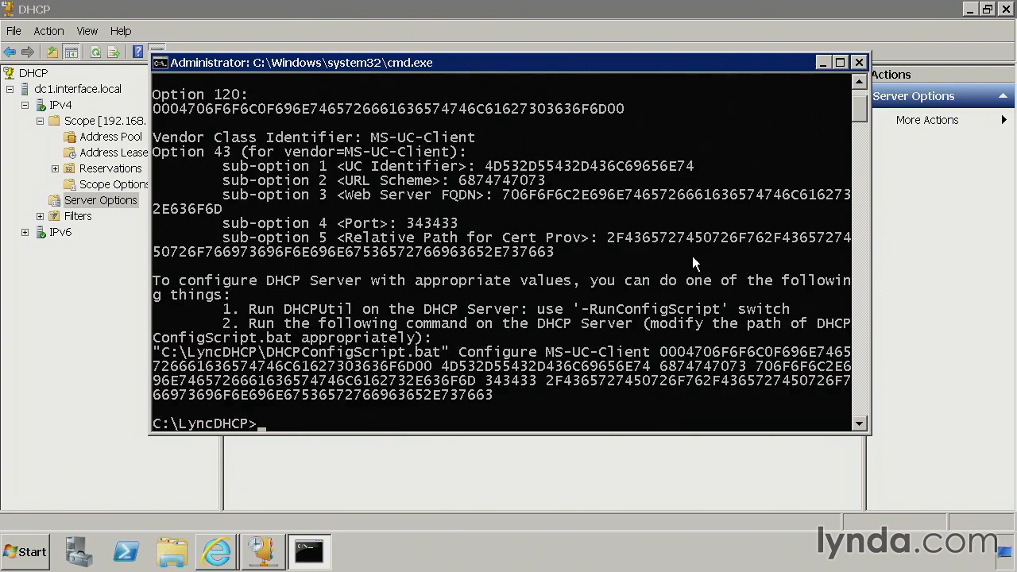
pyautogui.scroll(2, 680, 259)
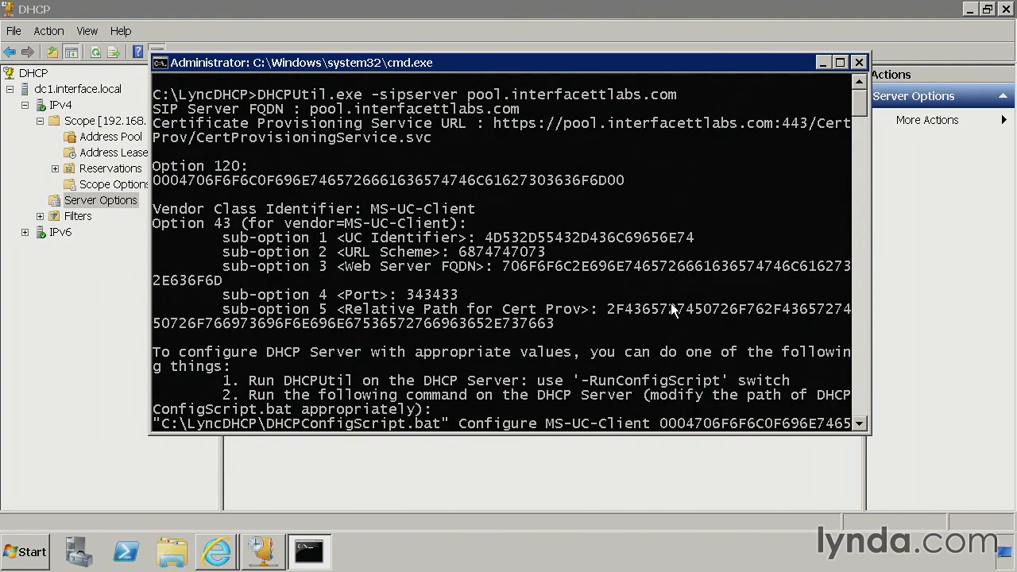
pyautogui.moveTo(676, 436); pyautogui.dragTo(671, 478)
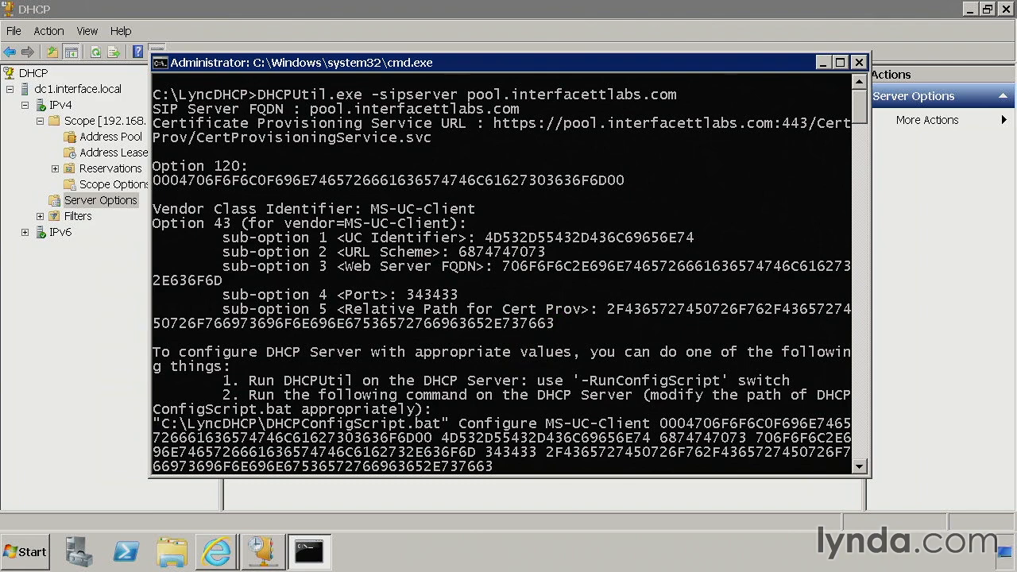
# Clear the command prompt and run DHCPUtil.exe -sipserver pool.interfacettlabs.com -webserver pool.interfacettlabs.com -runconfigscript.
pyautogui.write('cls')
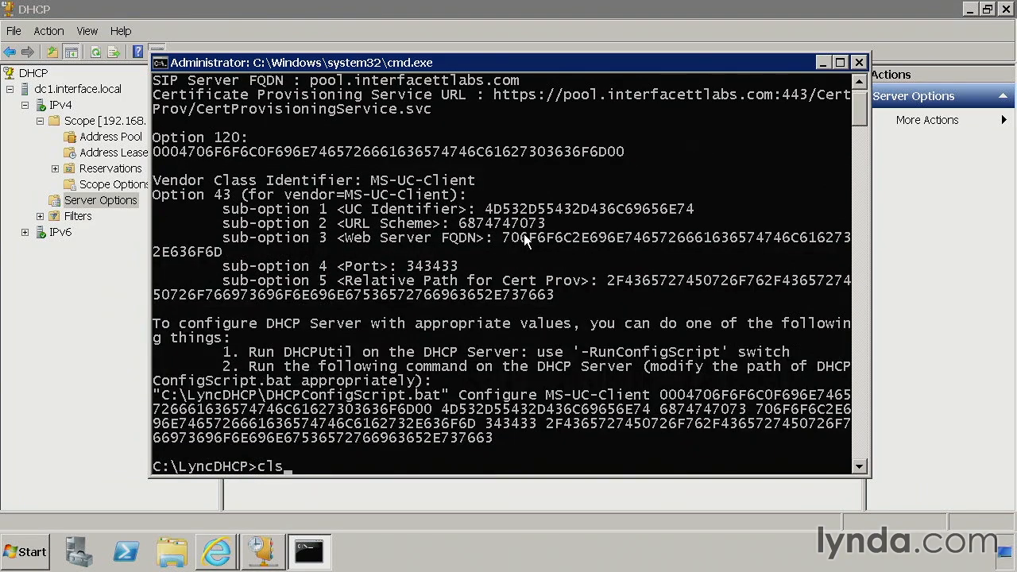
pyautogui.press('Return')
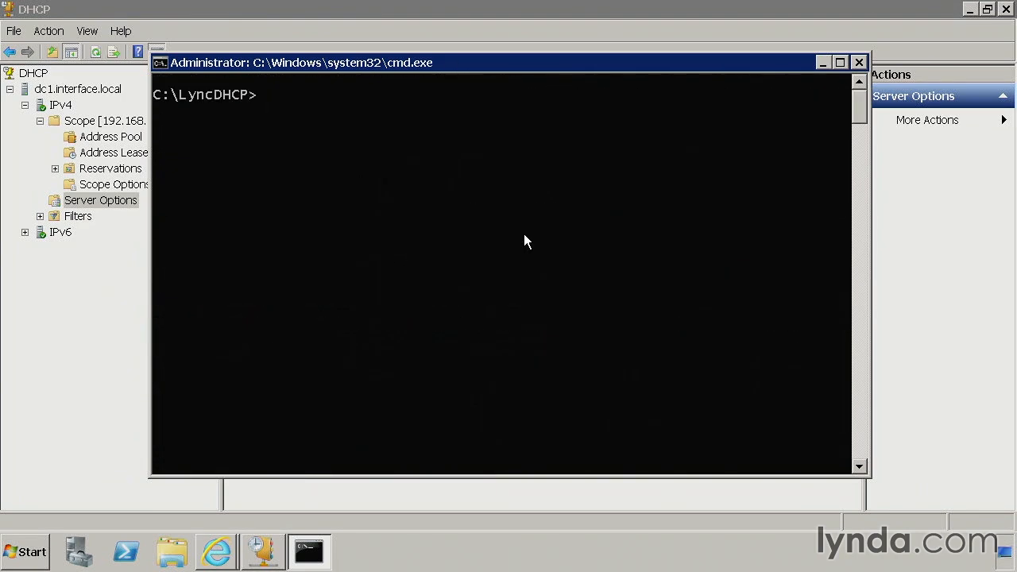
pyautogui.write('dhcpu')
pyautogui.press('Tab')
pyautogui.write('-sipserver [p')
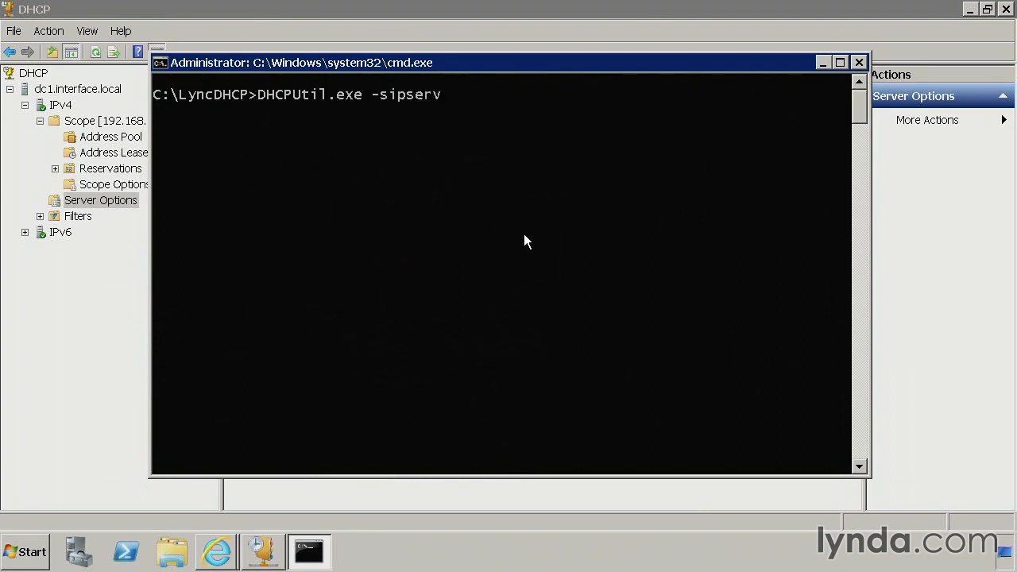
pyautogui.press('BackSpace')
pyautogui.press('BackSpace')
pyautogui.write('[p')
pyautogui.press('BackSpace')
pyautogui.press('BackSpace')
pyautogui.write('pool.interface')
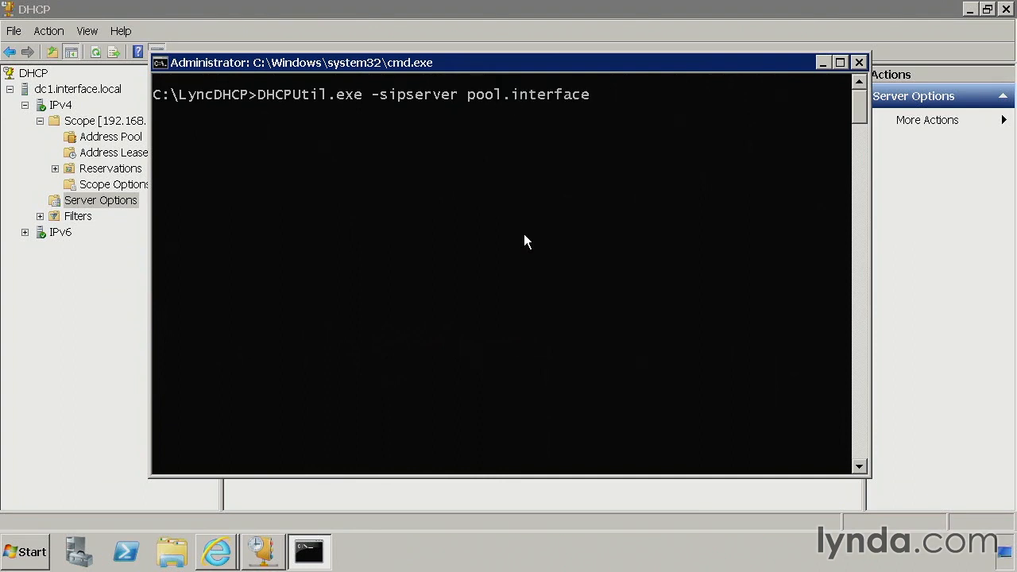
pyautogui.write('ttlabs.com -webs')
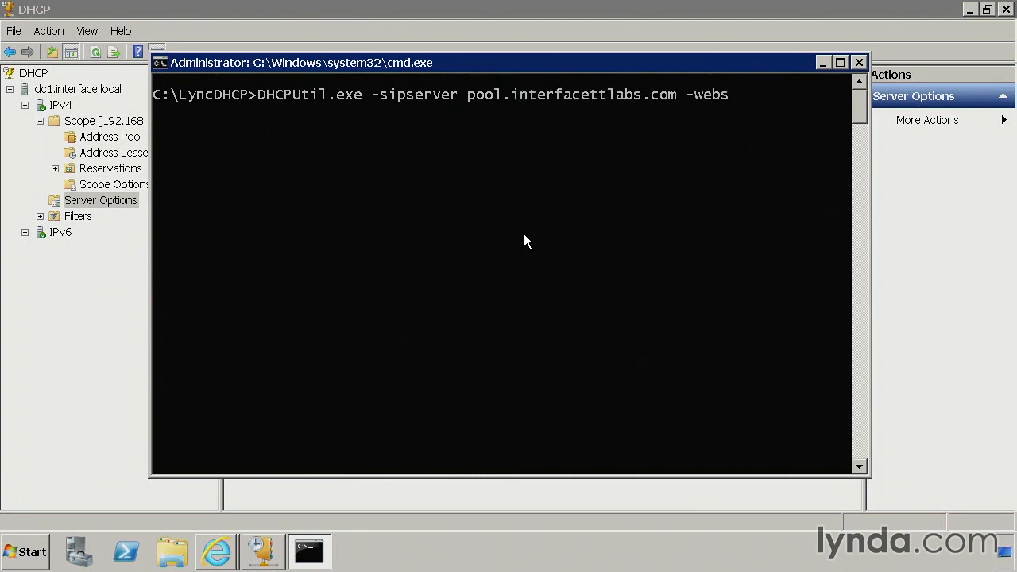
pyautogui.write('erver pool.interfacettlabs.com -')
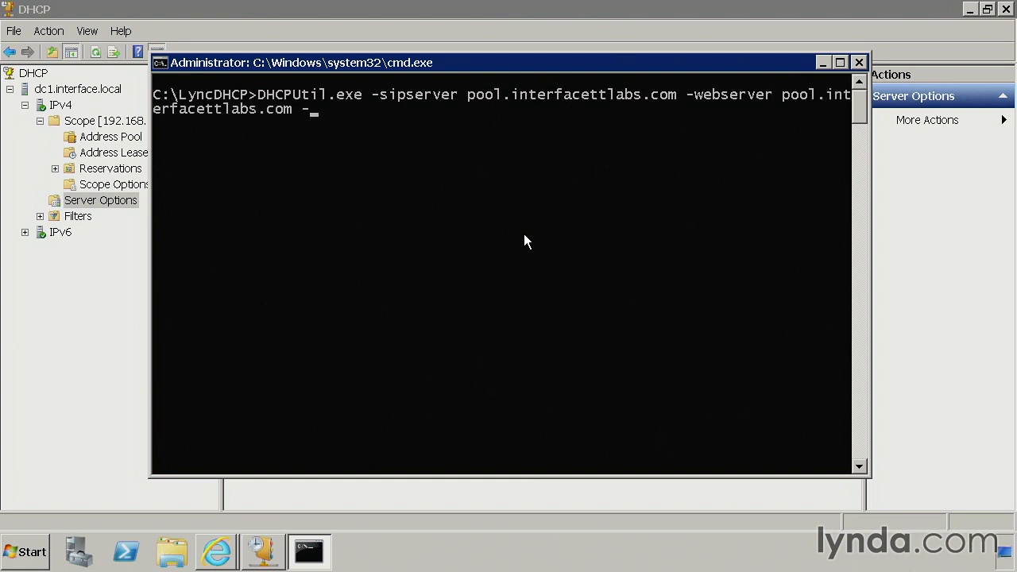
pyautogui.write('runconfigscript')
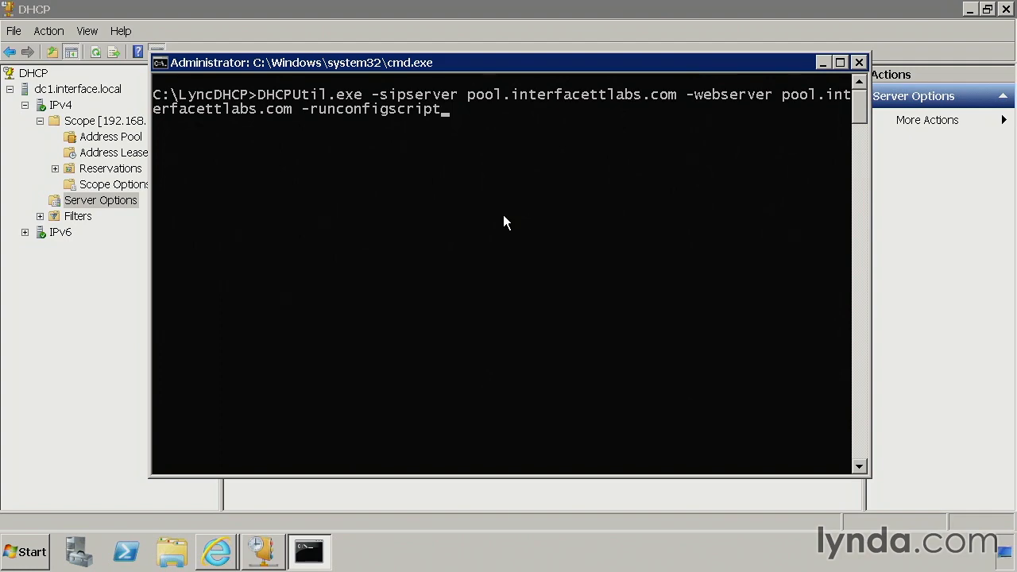
pyautogui.press('Return')
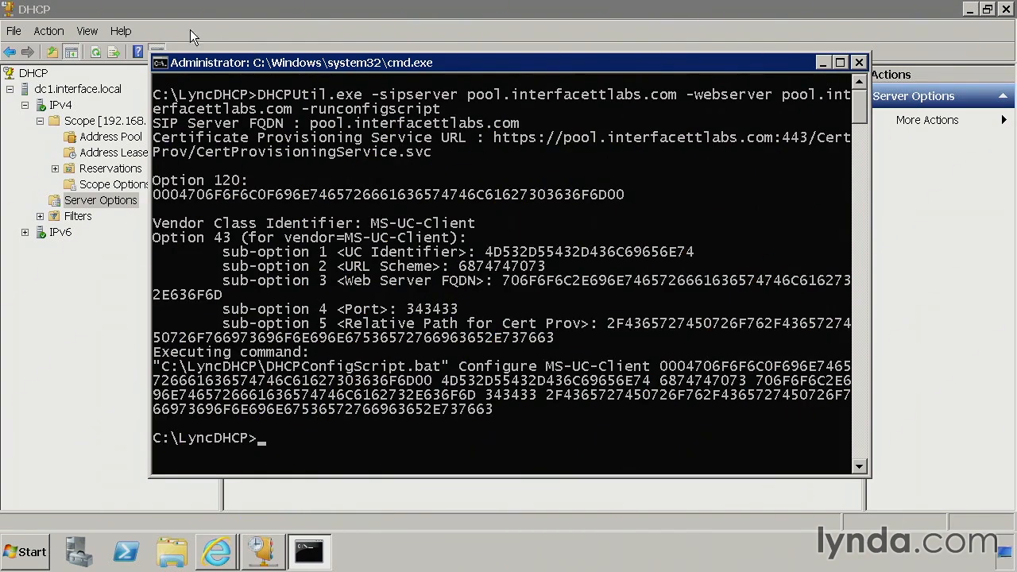
# Restart the DHCP service on dc1.interface.local from the DHCP console and display the IPv4 server options.
pyautogui.click(158, 12)
pyautogui.rightClick(61, 104)
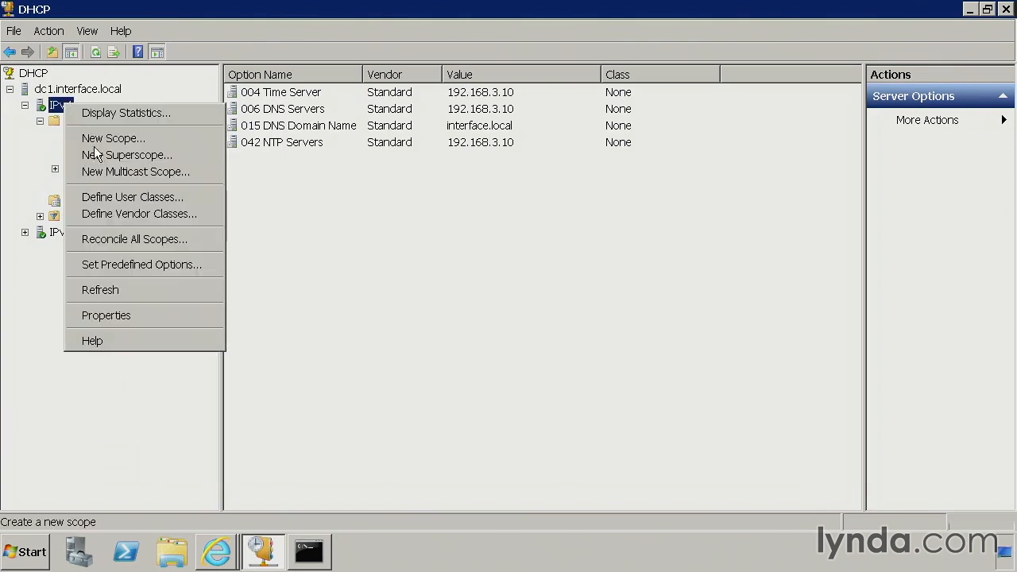
pyautogui.rightClick(85, 92)
pyautogui.moveTo(148, 184)
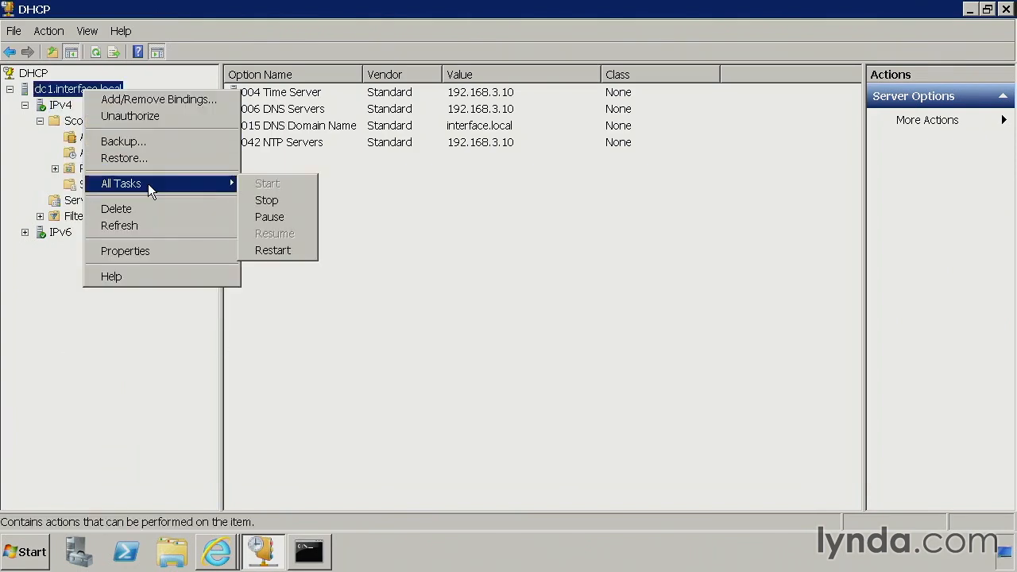
pyautogui.click(277, 249)
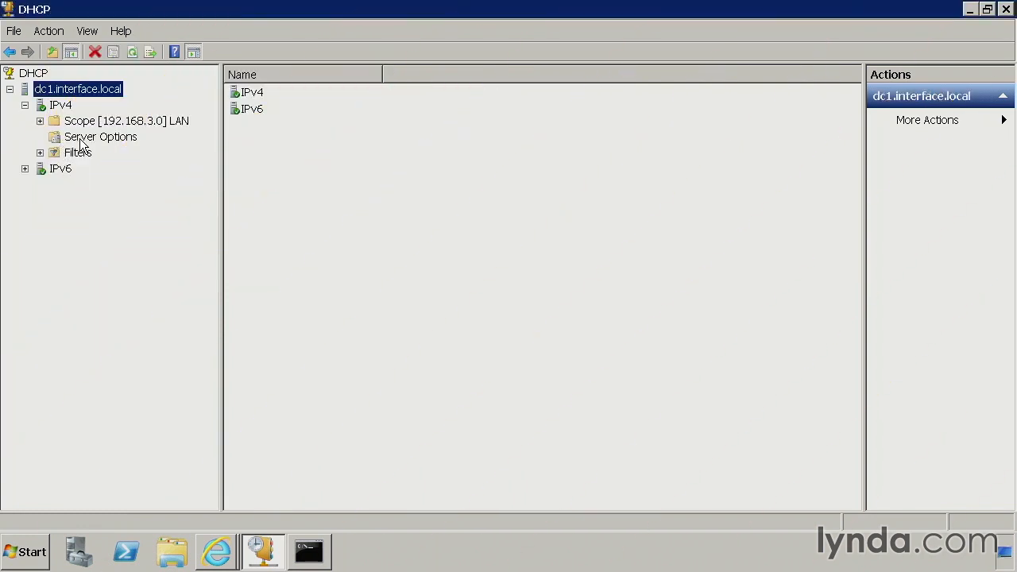
pyautogui.click(80, 138)
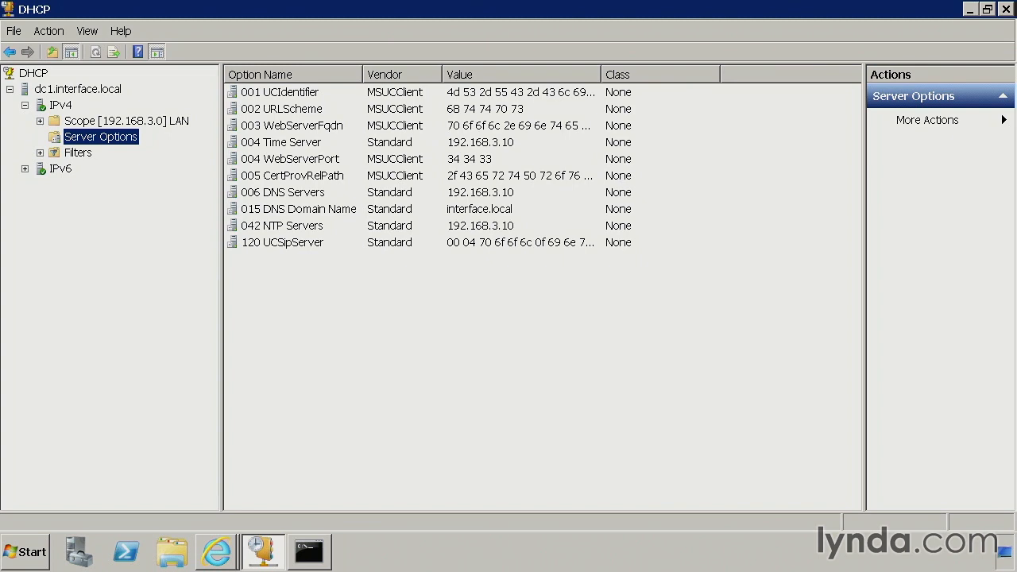
# Examine the data stored in the MSUCClient server options, from 001 UCIdentifier through 005 CertProvRelPath, and close the options dialog.
pyautogui.doubleClick(445, 94)
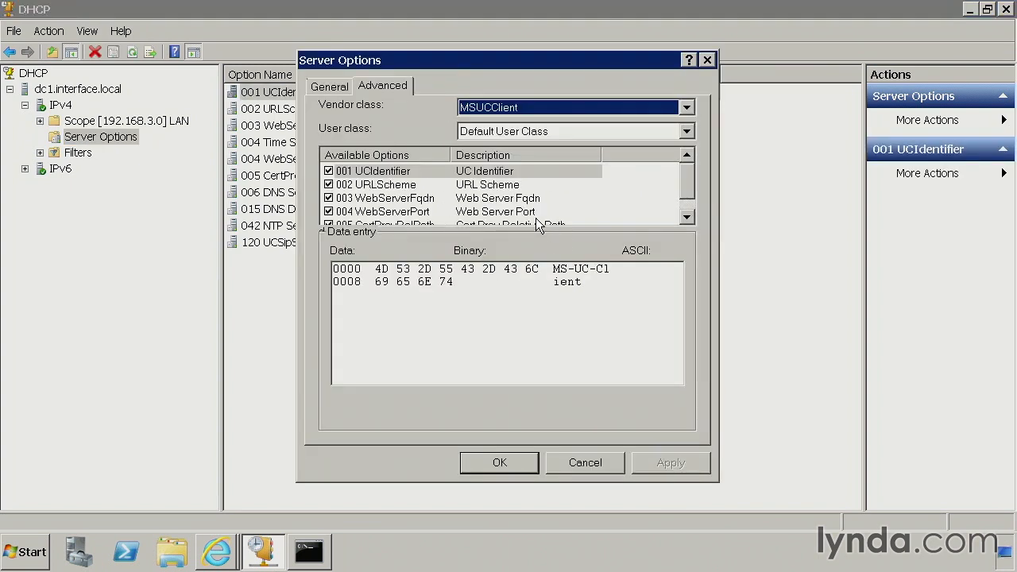
pyautogui.click(495, 173)
pyautogui.moveTo(558, 269); pyautogui.dragTo(584, 281)
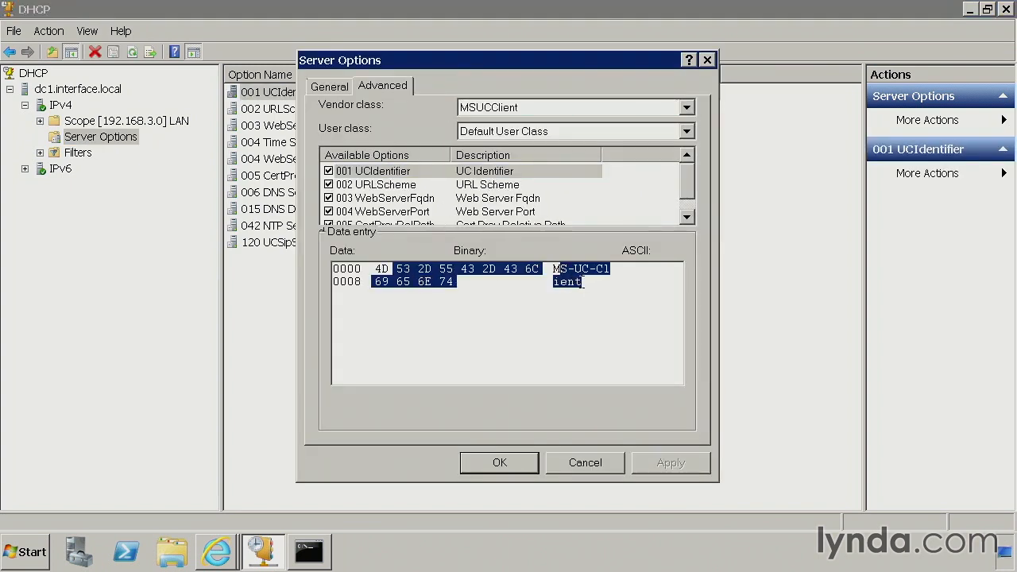
pyautogui.click(585, 282)
pyautogui.click(489, 185)
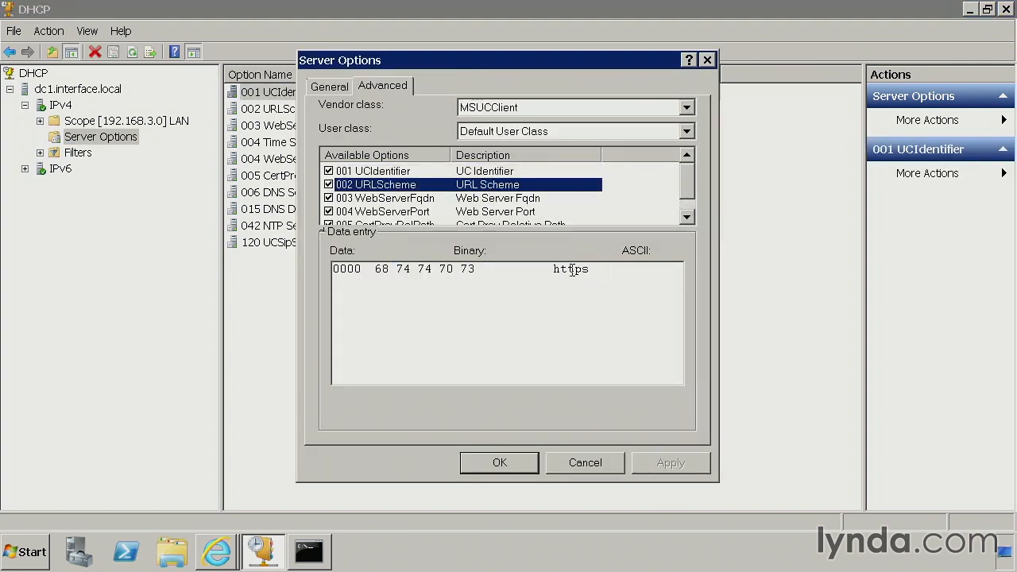
pyautogui.click(523, 200)
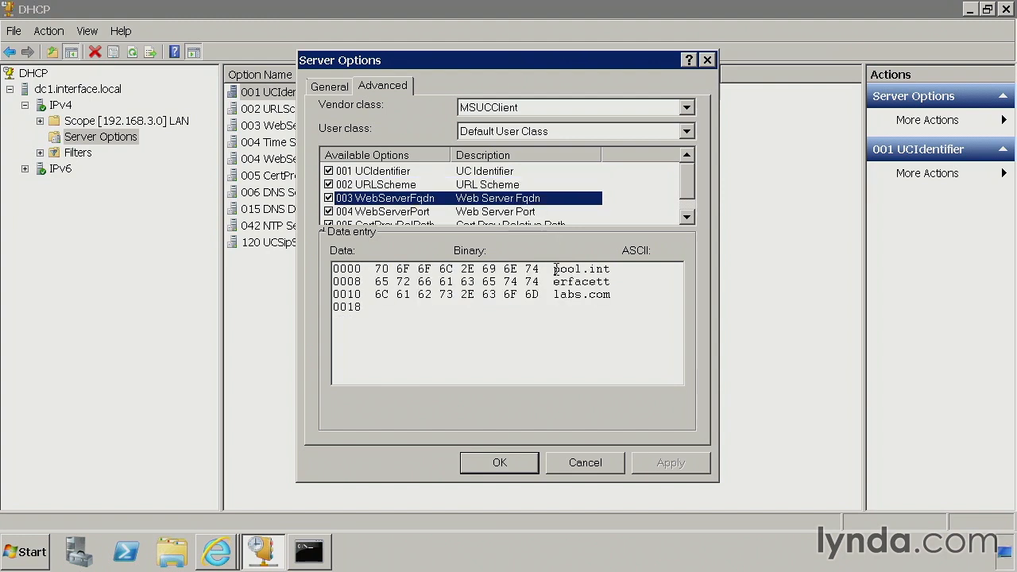
pyautogui.moveTo(554, 269); pyautogui.dragTo(599, 293)
pyautogui.click(602, 294)
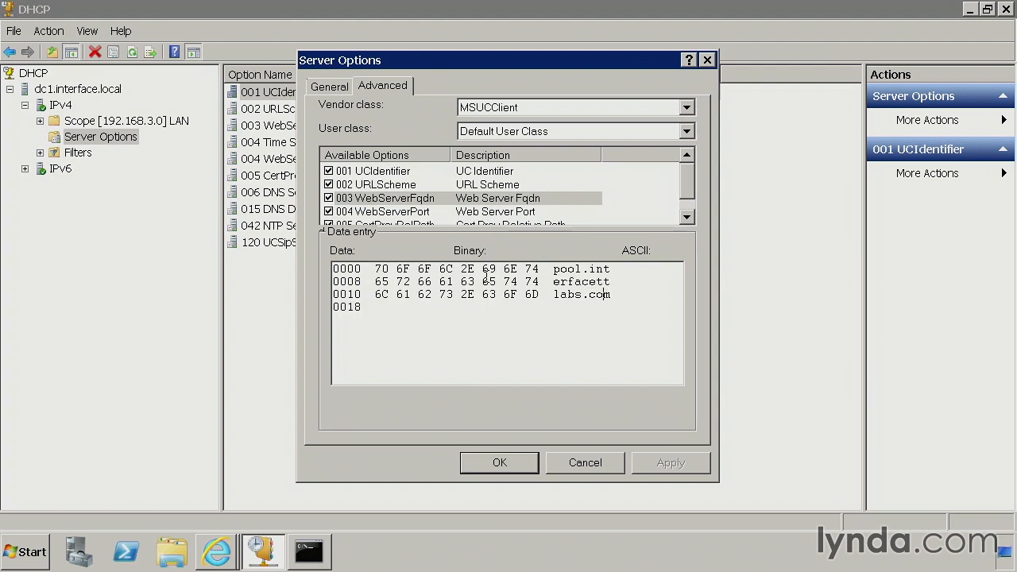
pyautogui.hotkey('ctrl', 'a')
pyautogui.click(423, 290)
pyautogui.click(518, 212)
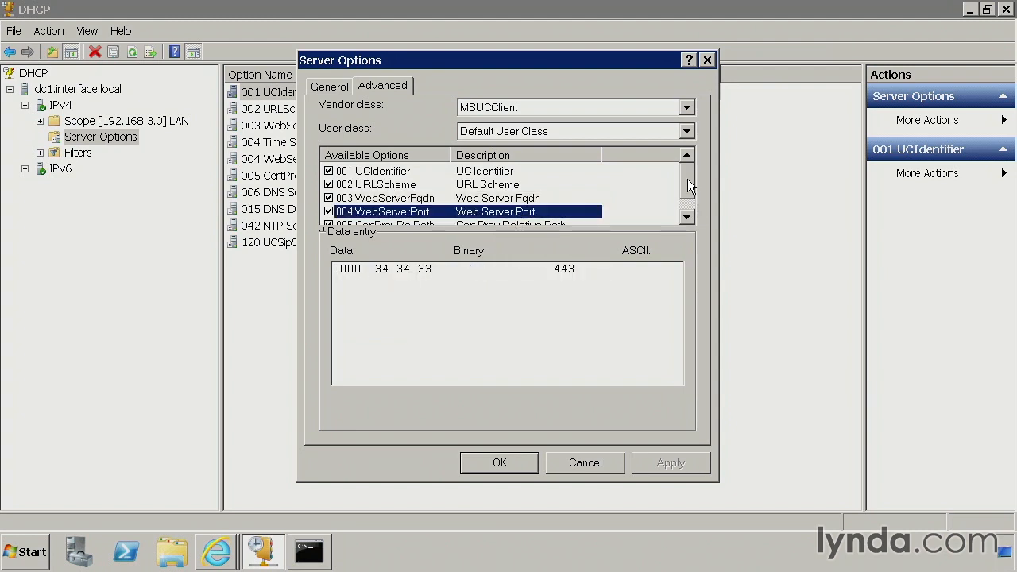
pyautogui.scroll(-1, 688, 185)
pyautogui.click(509, 212)
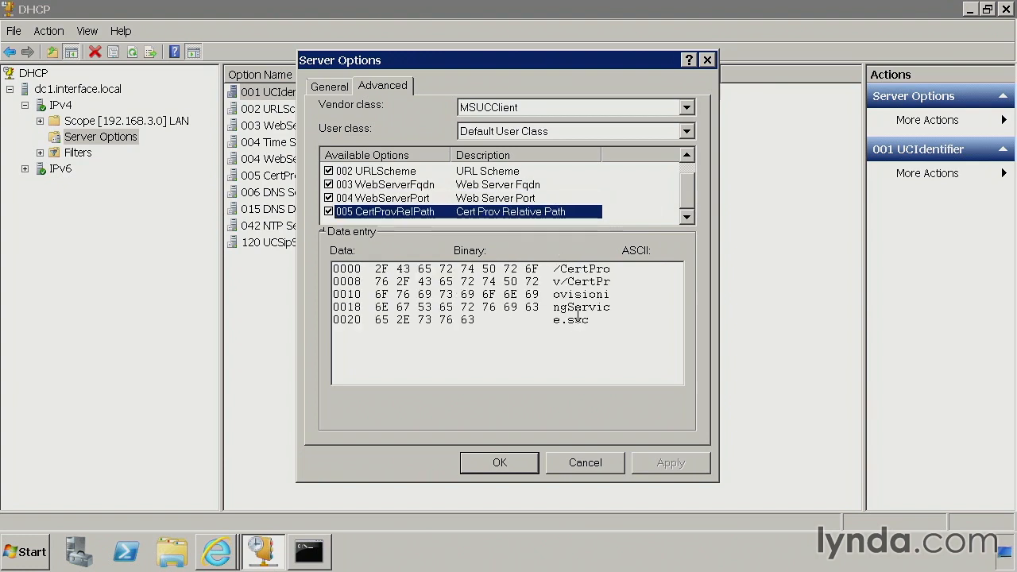
pyautogui.click(501, 463)
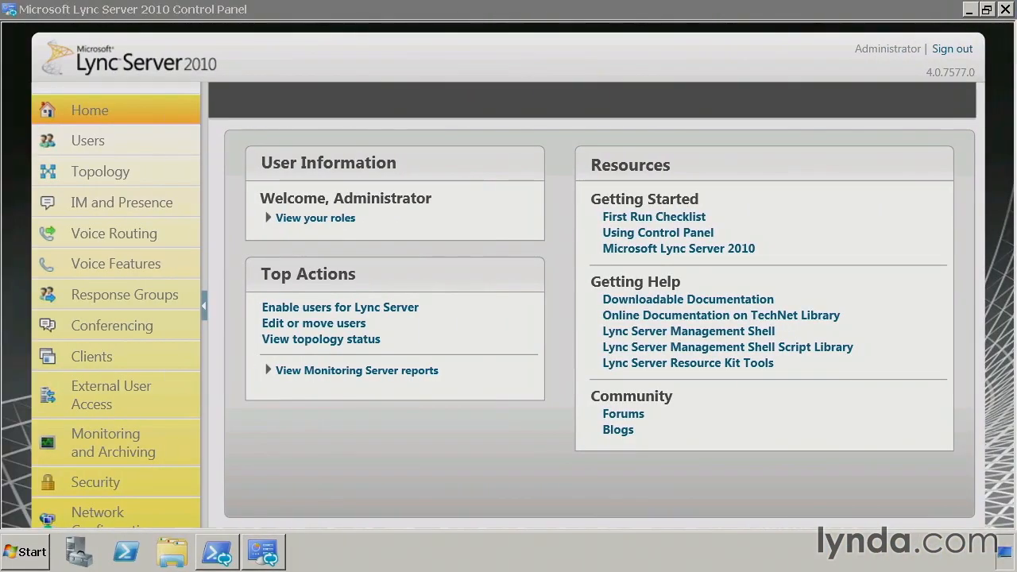
# Enter Set-CsRegistrarConfiguration -EnableDHCPServer $true in Lync Server Management Shell and discard the command without running it.
pyautogui.click(217, 551)
pyautogui.write('set-cs')
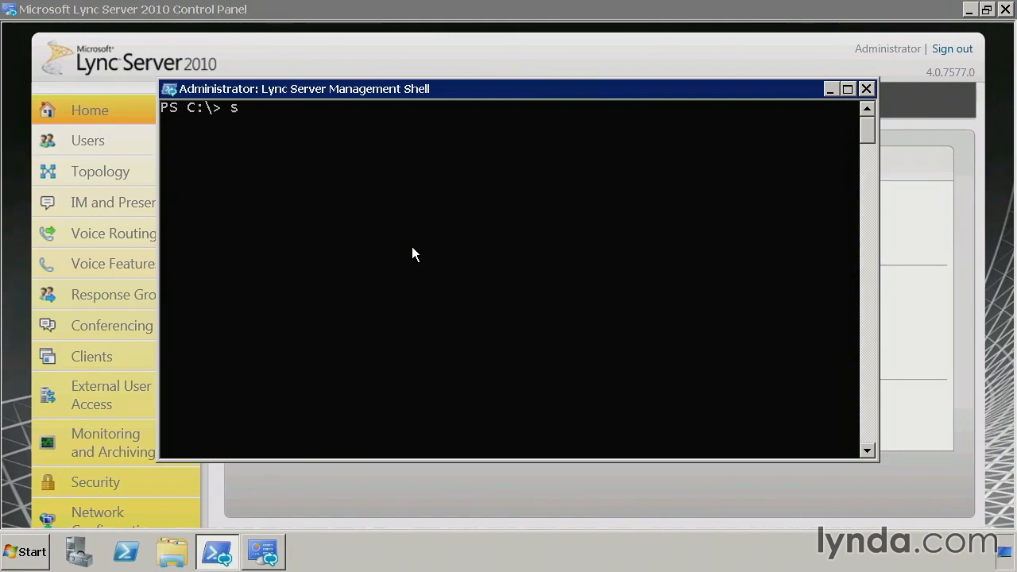
pyautogui.write('re')
pyautogui.press('Tab')
pyautogui.press('Tab')
pyautogui.write('-en')
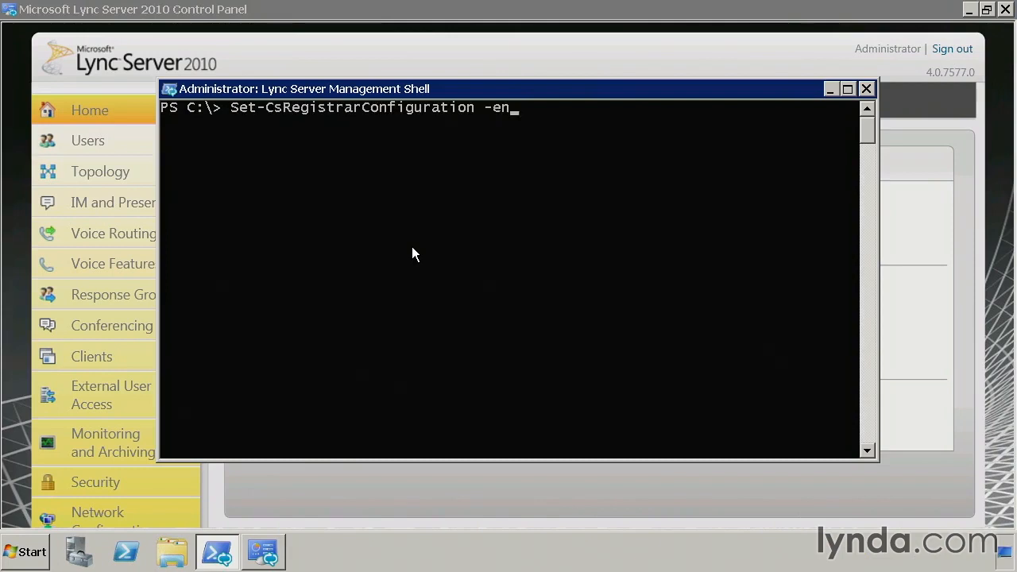
pyautogui.press('Tab')
pyautogui.write('$true')
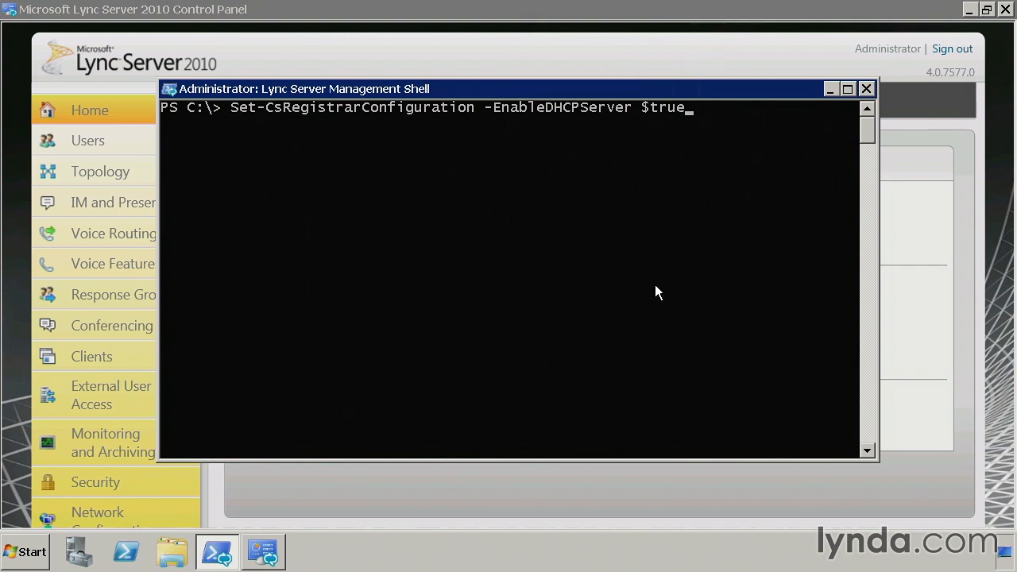
pyautogui.press('Escape')
# Switch to Lync Server Control Panel, list all Lync users and select the first regular user enabled for Enterprise Voice.
pyautogui.click(668, 31)
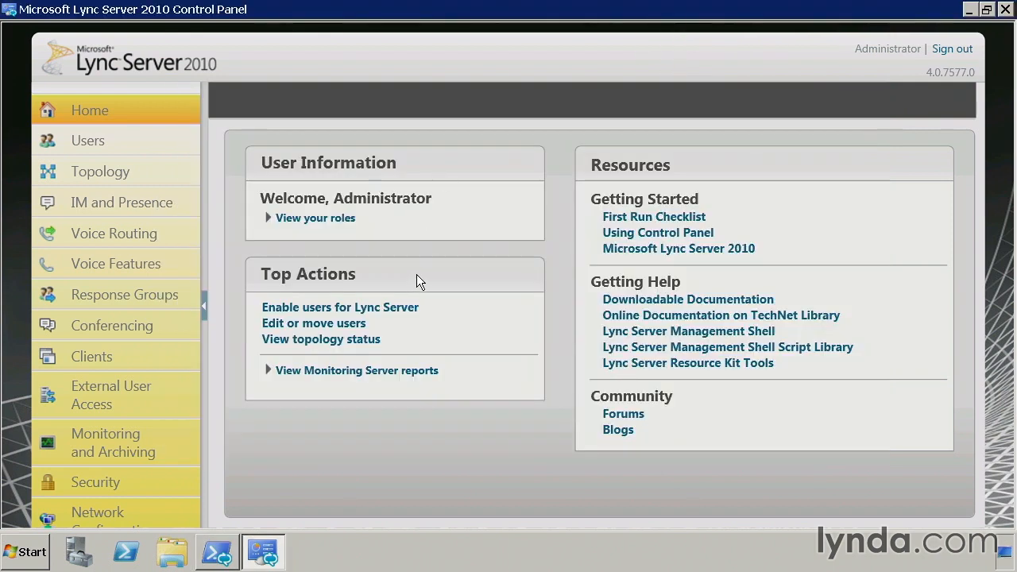
pyautogui.click(123, 144)
pyautogui.click(668, 187)
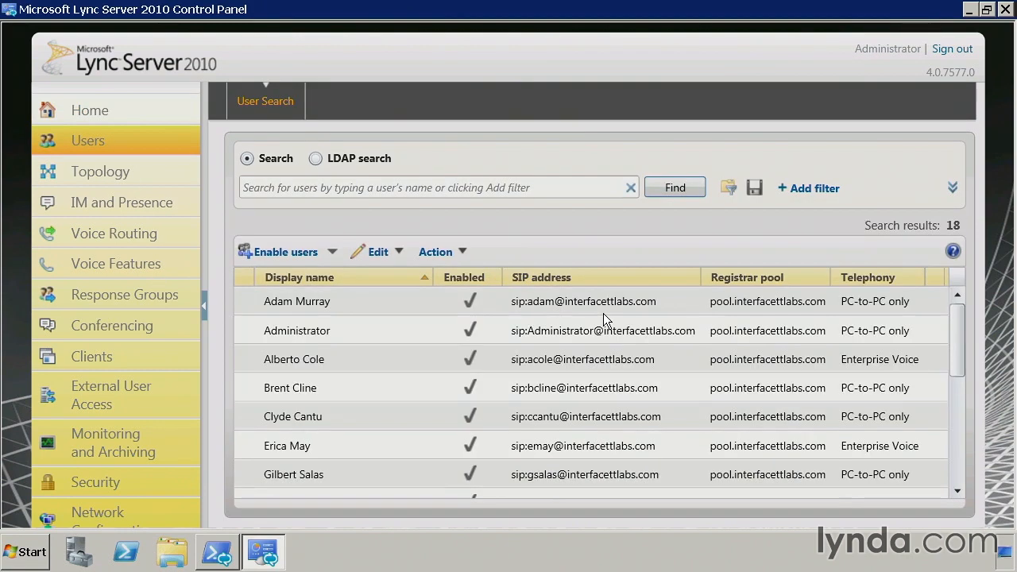
pyautogui.click(519, 363)
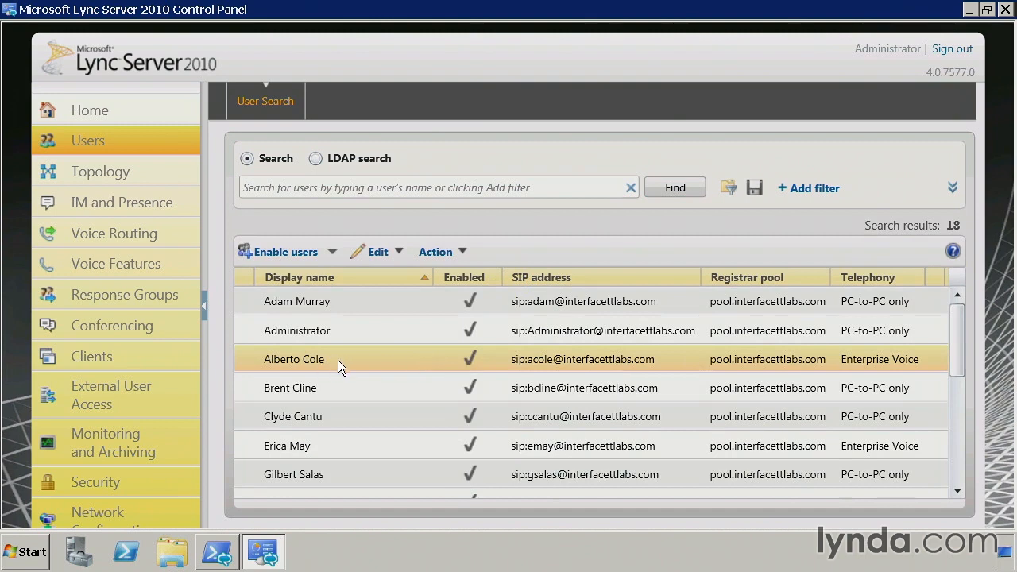
# Review the selected user's telephony settings and line URI, and close the user's details without changes.
pyautogui.doubleClick(402, 362)
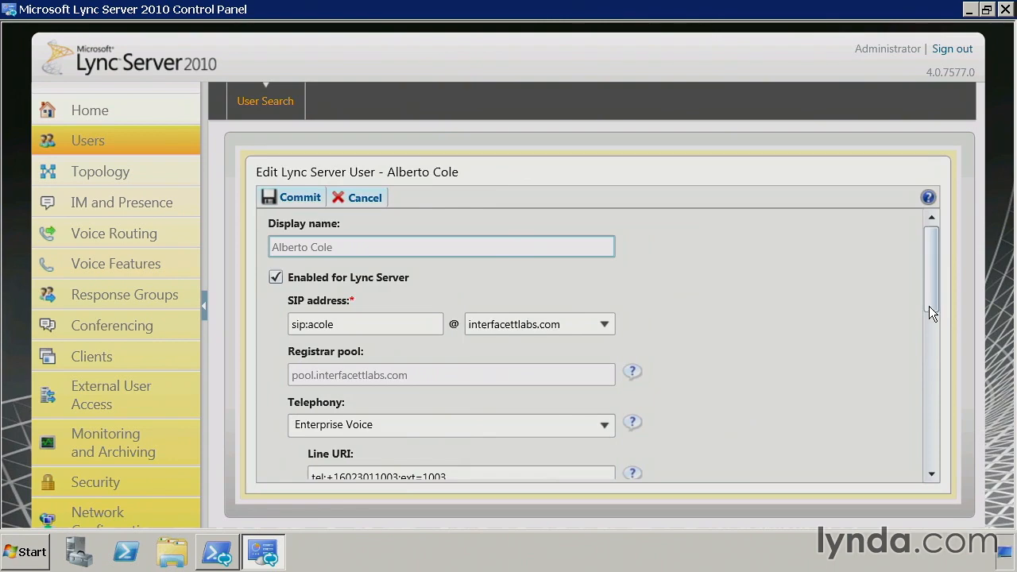
pyautogui.moveTo(930, 278); pyautogui.dragTo(934, 313)
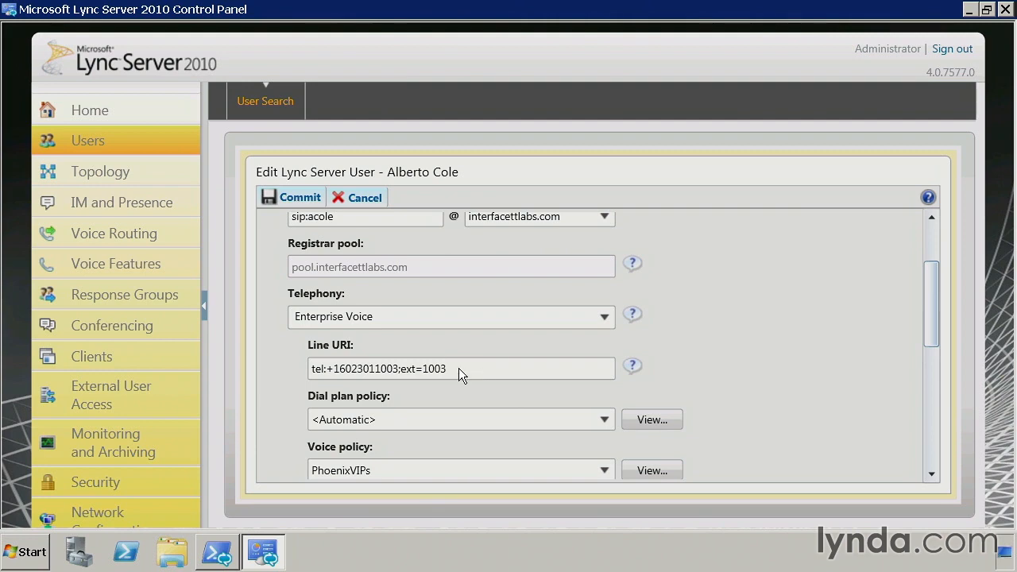
pyautogui.click(358, 196)
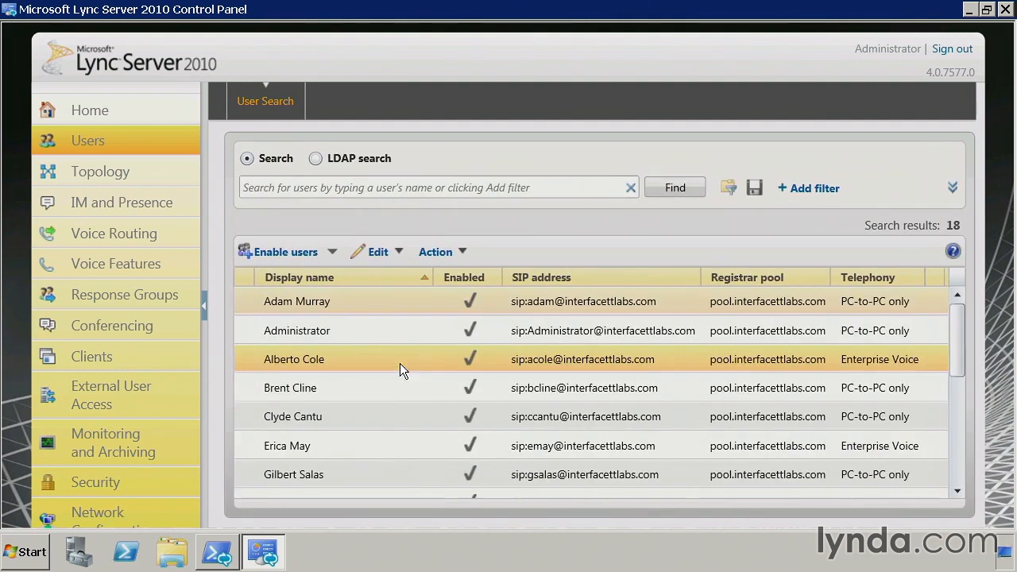
# Try to set a manually entered four-digit PIN for the selected user.
pyautogui.click(438, 251)
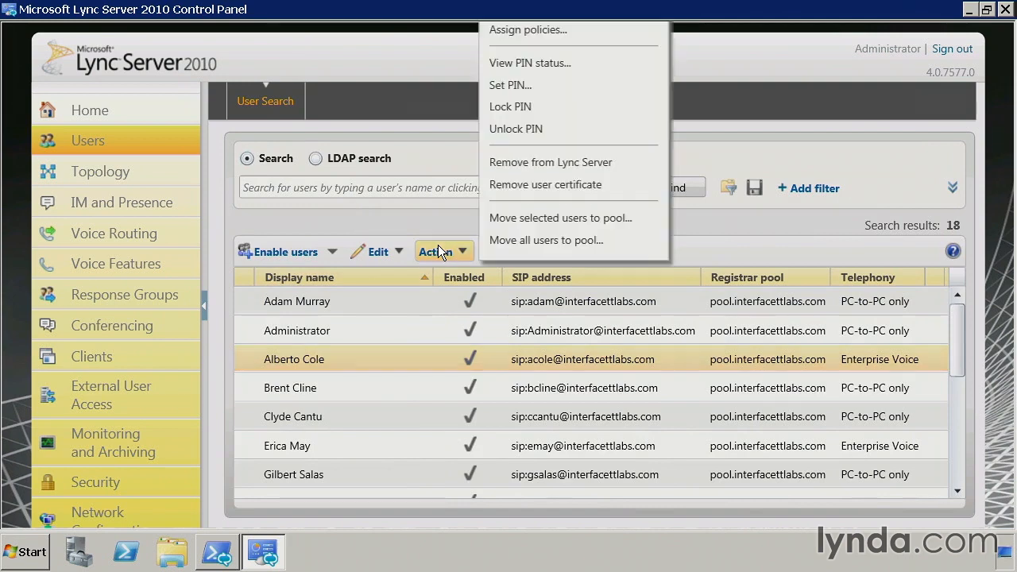
pyautogui.click(522, 85)
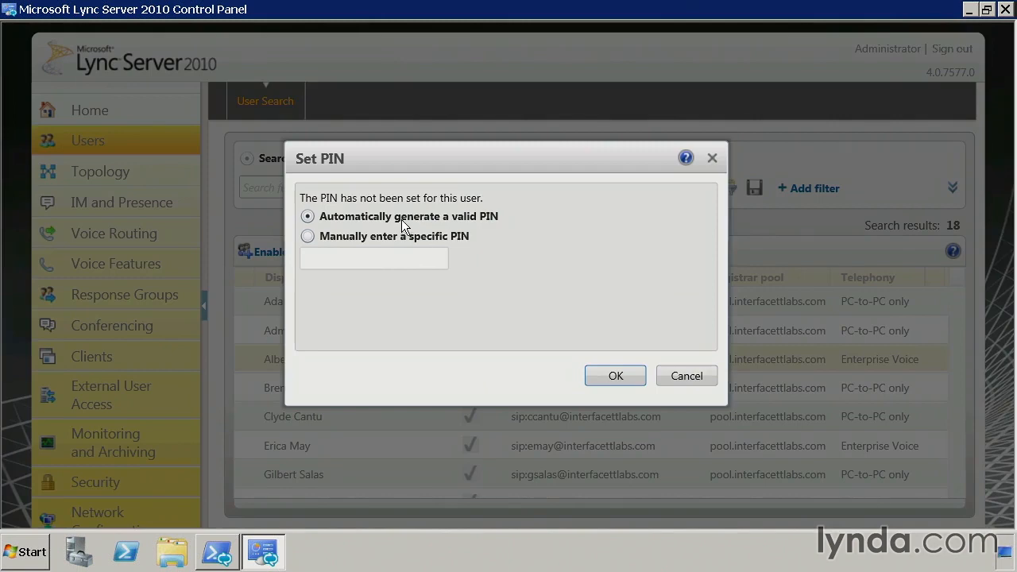
pyautogui.click(350, 236)
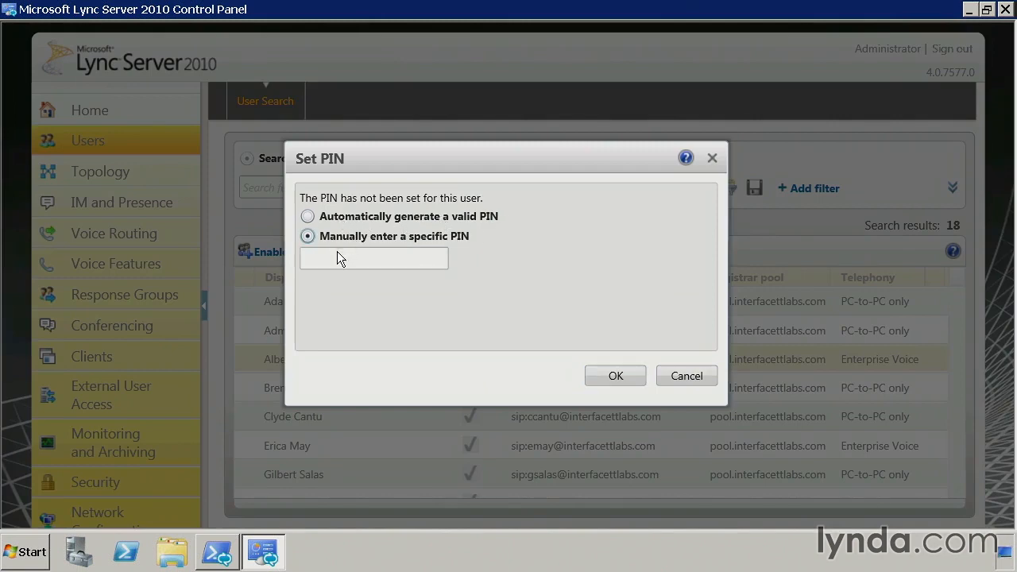
pyautogui.click(337, 256)
pyautogui.write('9876')
pyautogui.click(619, 373)
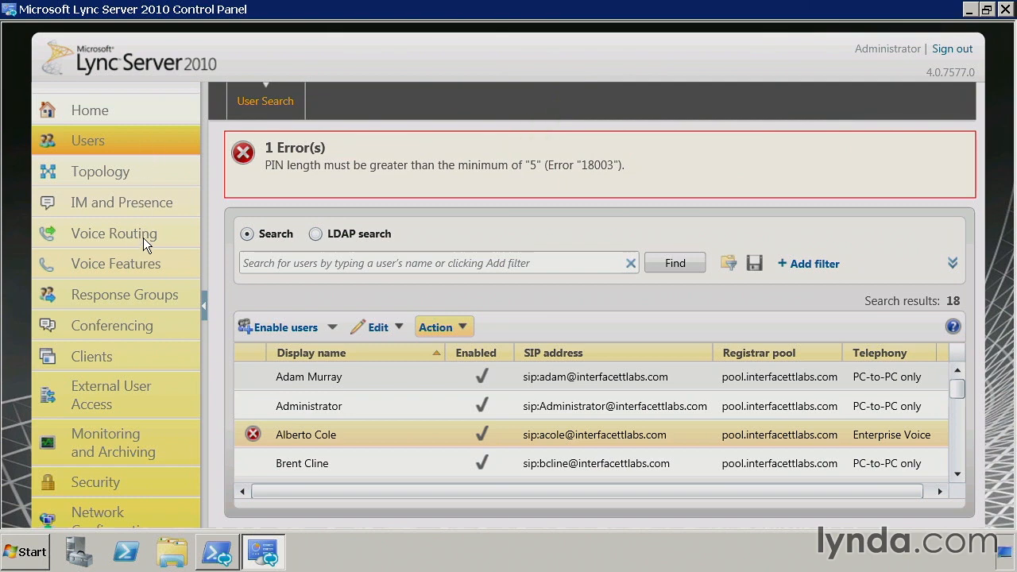
# Open the Global PIN policy in the conferencing settings and set its minimum PIN length to 4.
pyautogui.click(142, 325)
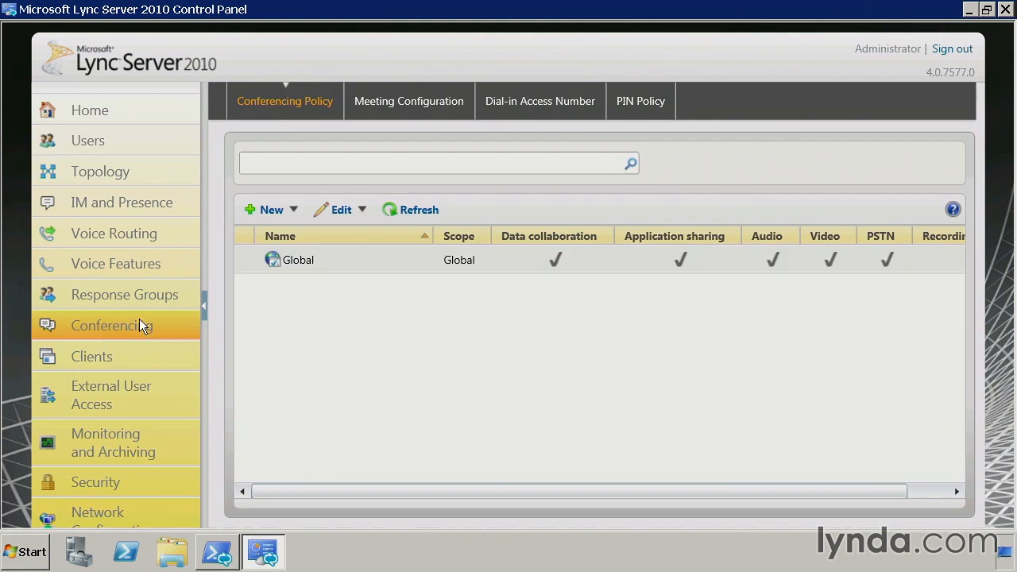
pyautogui.click(647, 103)
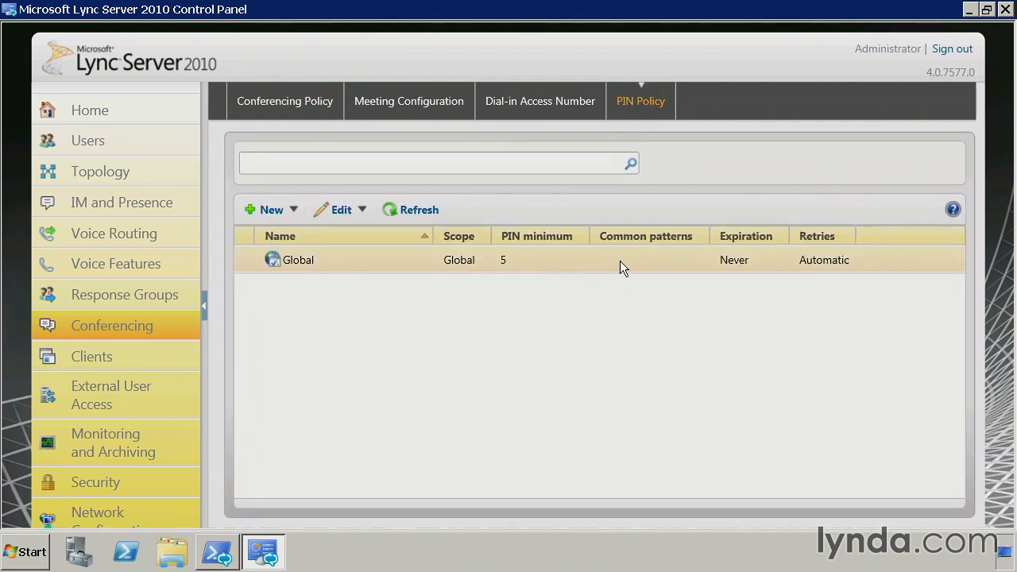
pyautogui.doubleClick(535, 262)
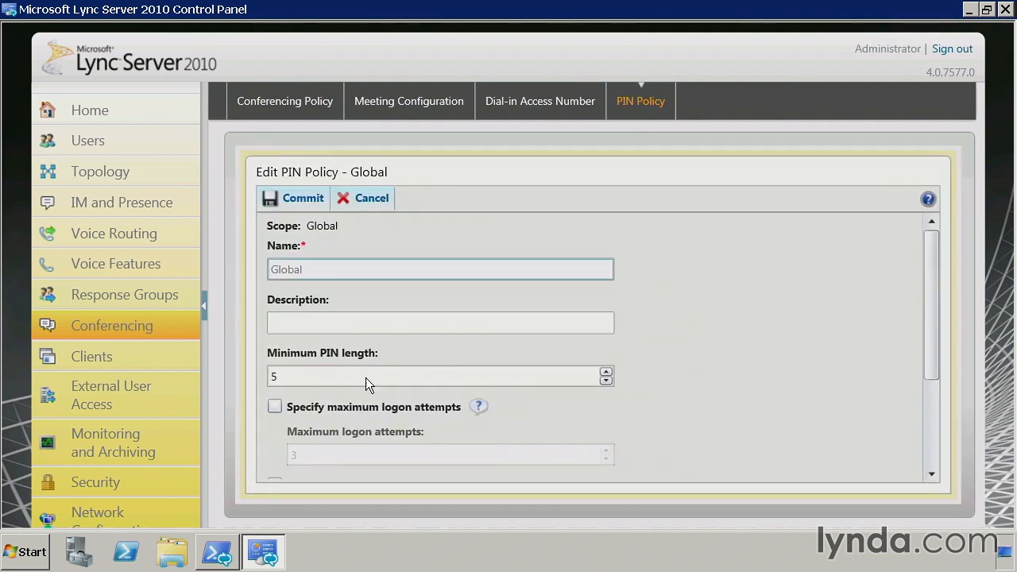
pyautogui.doubleClick(335, 377)
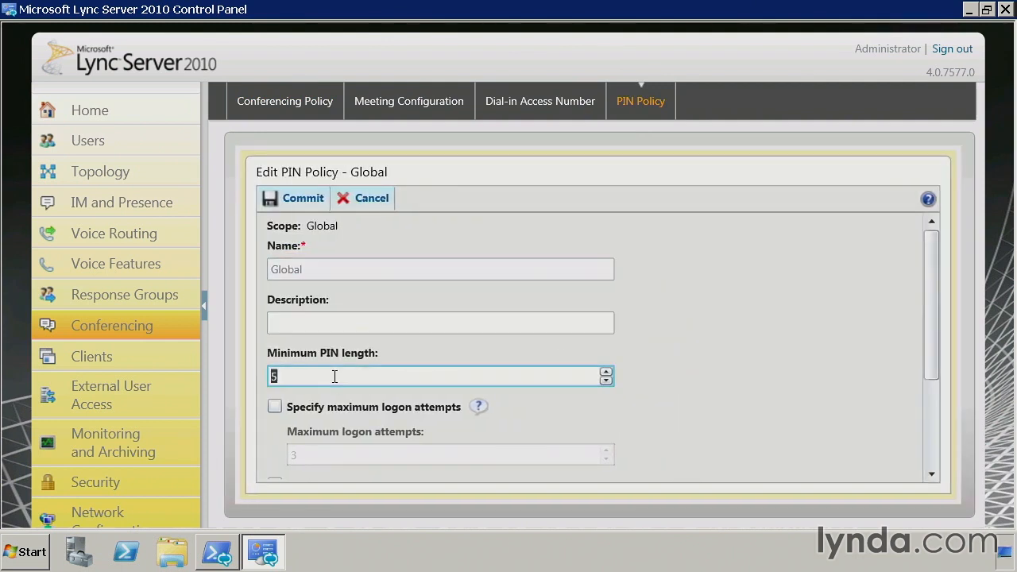
pyautogui.write('4')
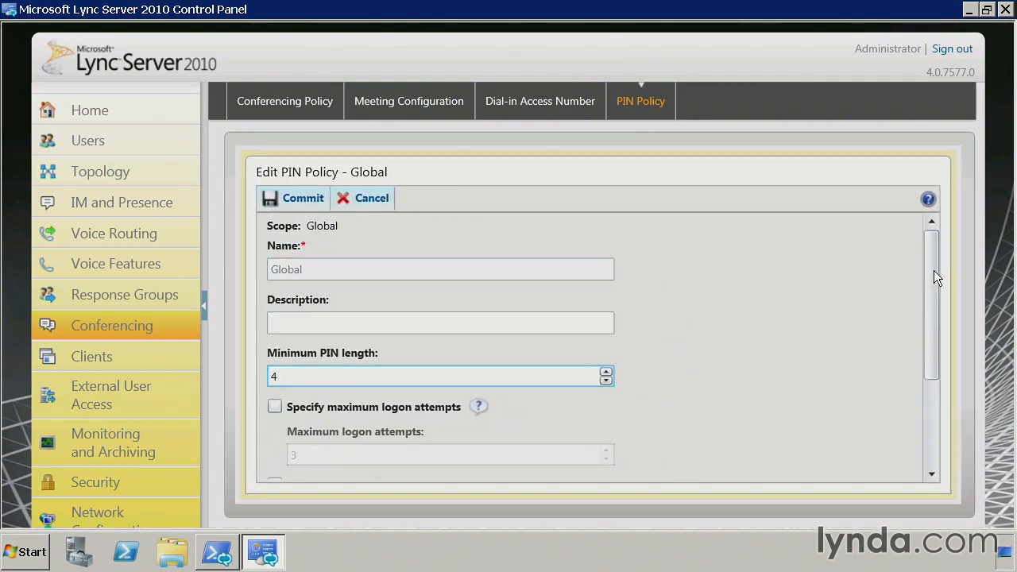
# Allow common patterns in the Global PIN policy and commit the policy changes.
pyautogui.scroll(-1, 933, 281)
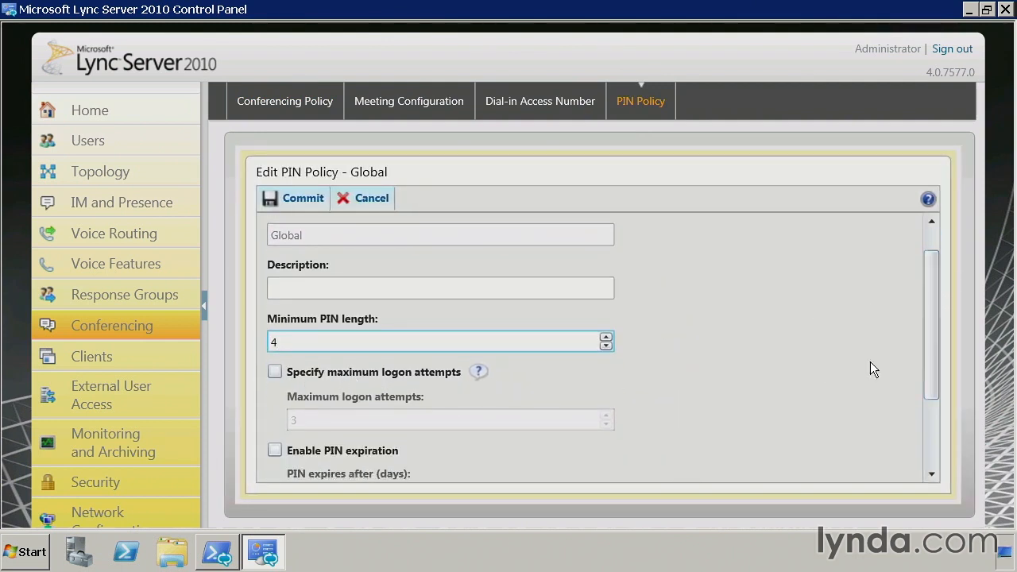
pyautogui.moveTo(938, 314); pyautogui.dragTo(926, 378)
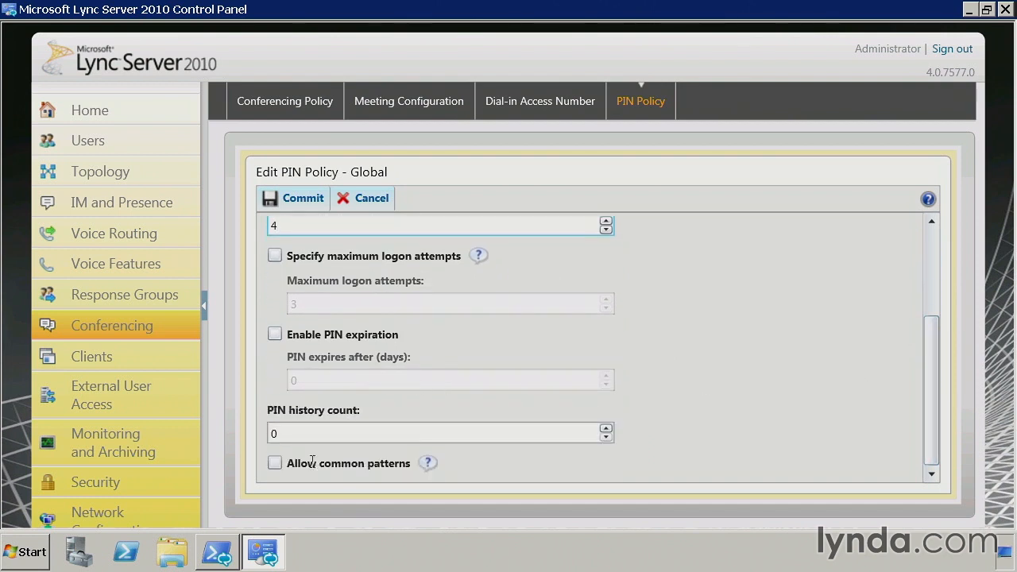
pyautogui.click(278, 464)
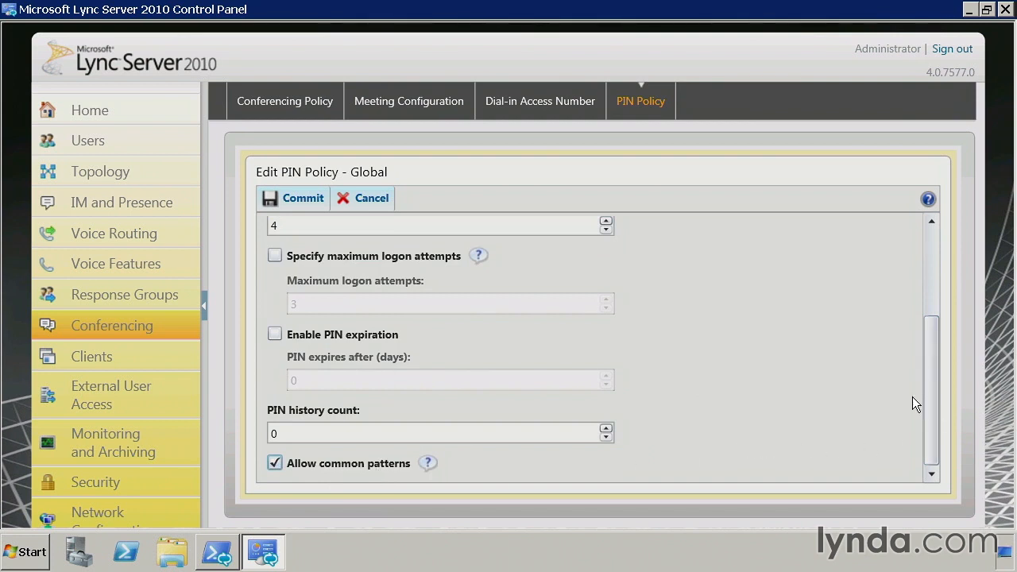
pyautogui.click(291, 198)
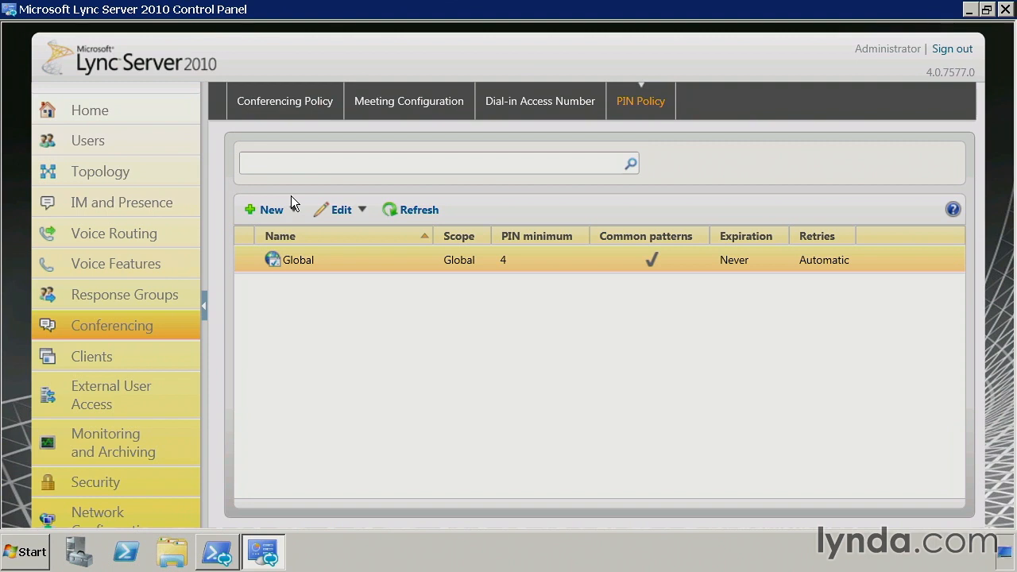
# List all Lync users again and set a manually entered four-digit PIN for the first regular Enterprise Voice user.
pyautogui.click(136, 140)
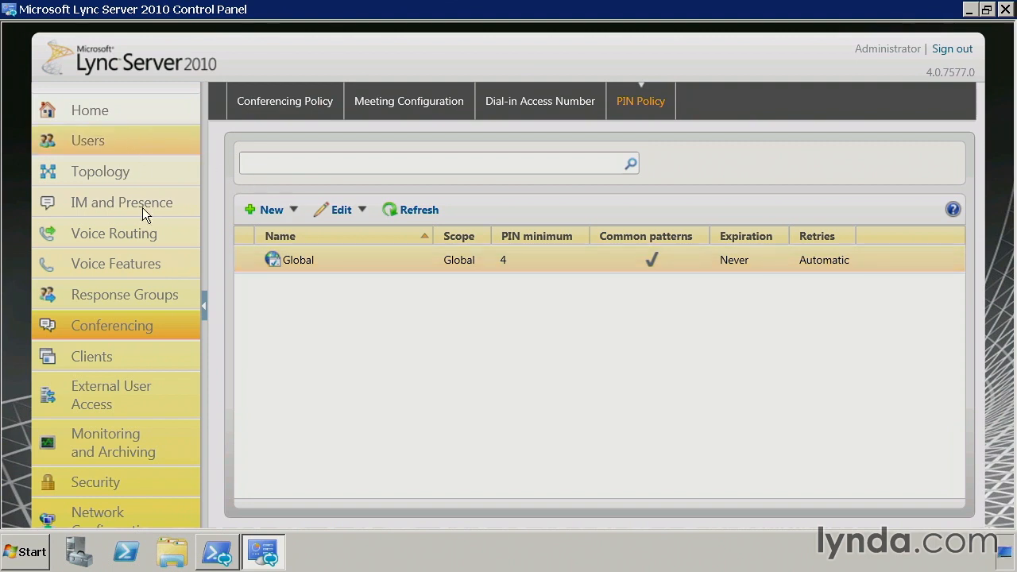
pyautogui.click(679, 186)
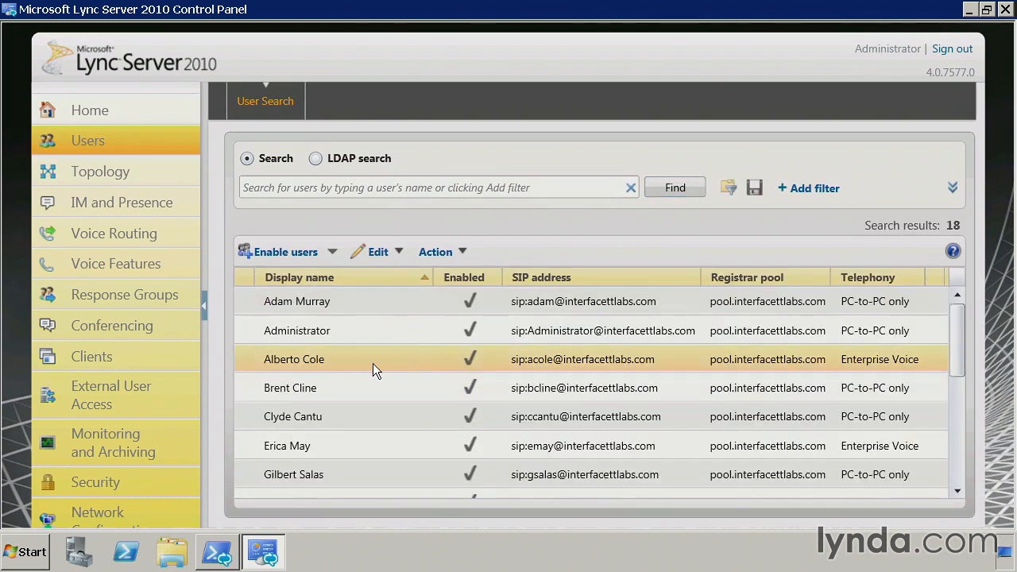
pyautogui.click(442, 252)
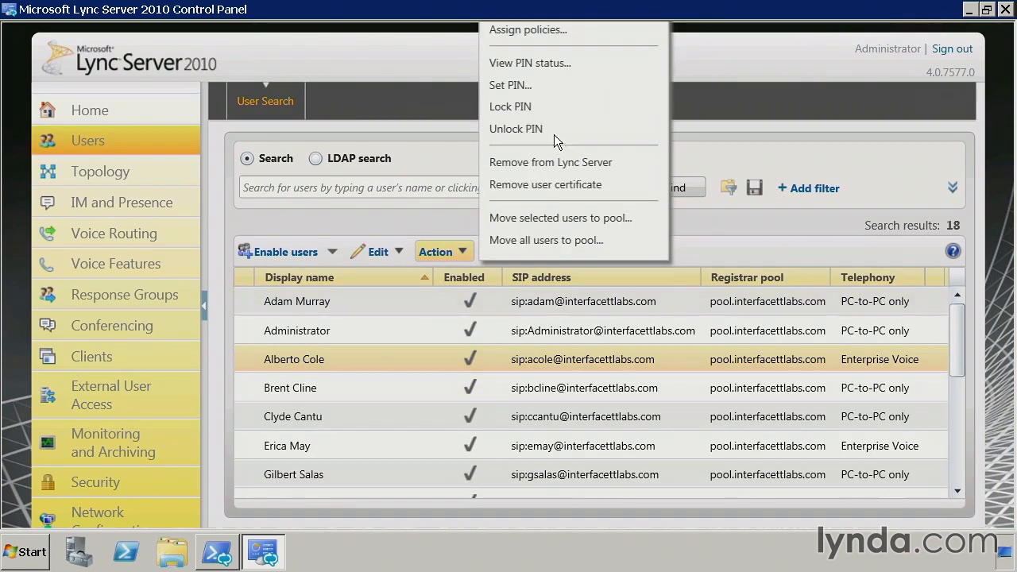
pyautogui.click(527, 85)
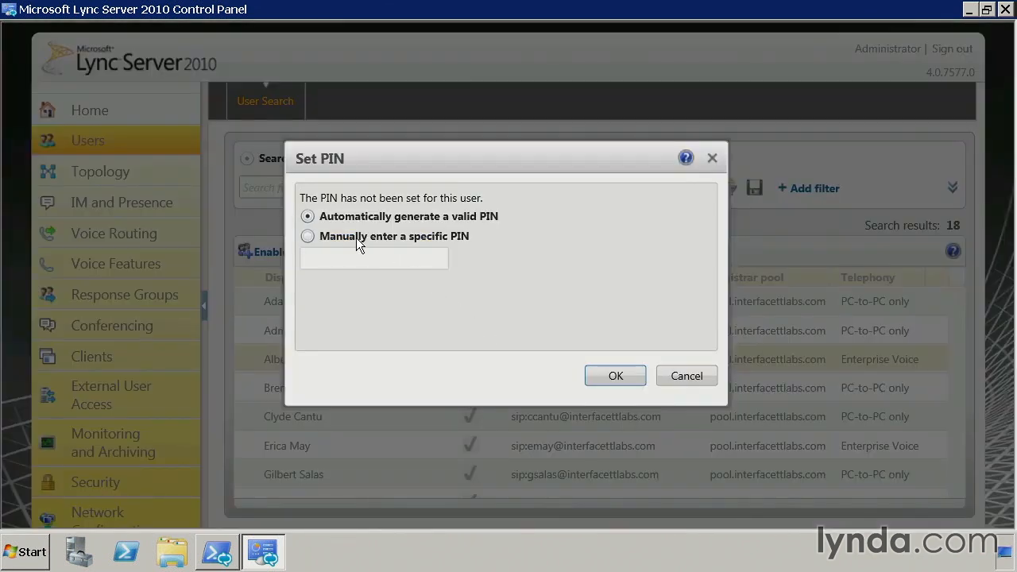
pyautogui.click(356, 238)
pyautogui.click(383, 267)
pyautogui.write('9876')
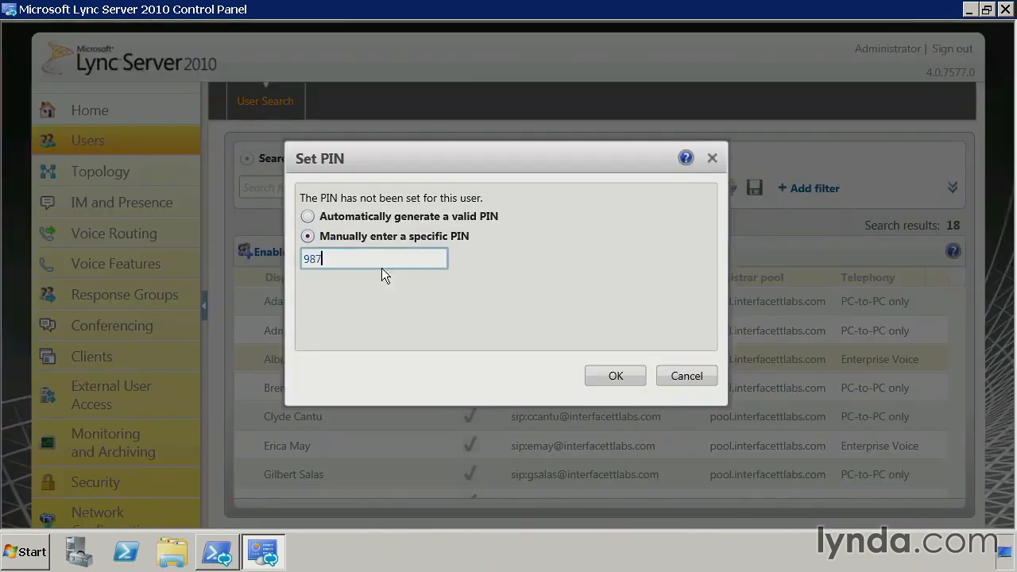
pyautogui.click(593, 372)
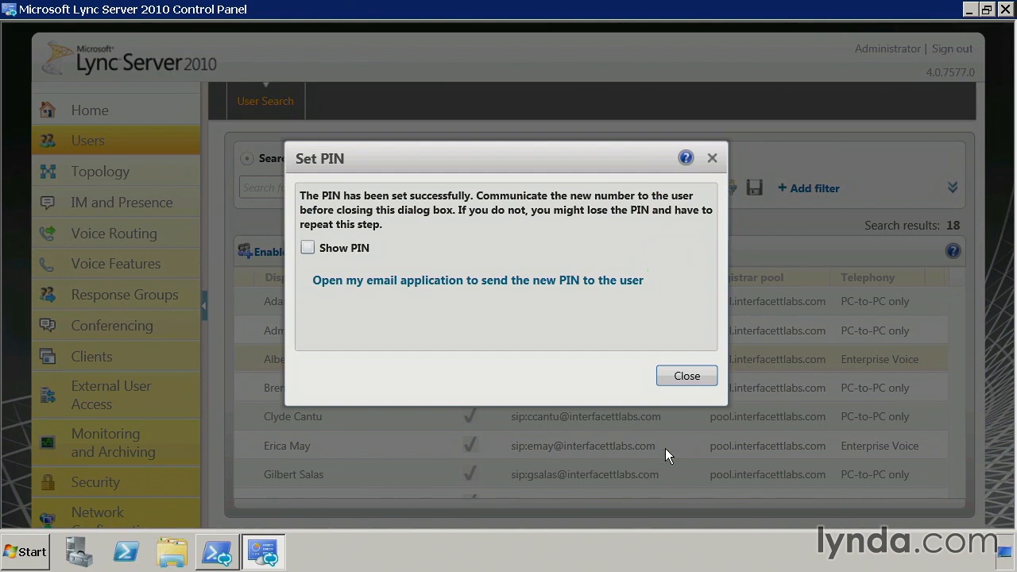
pyautogui.click(685, 379)
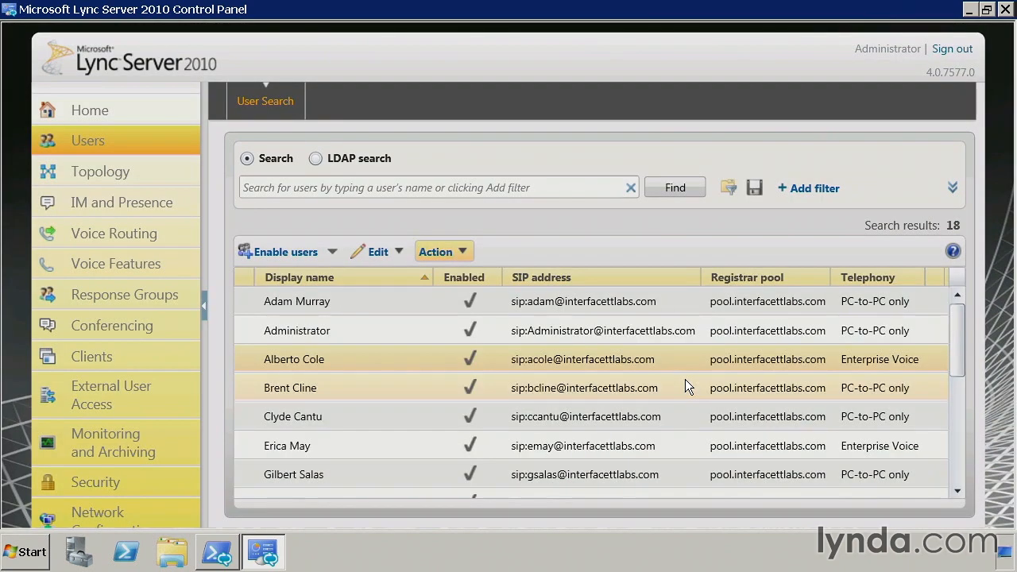
pyautogui.click(369, 367)
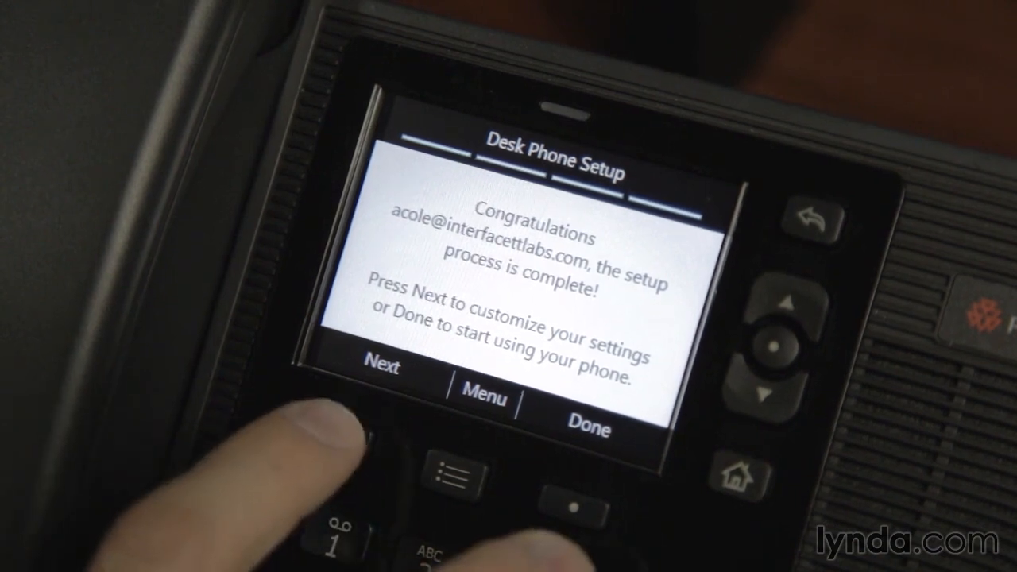
pyautogui.click(337, 435)
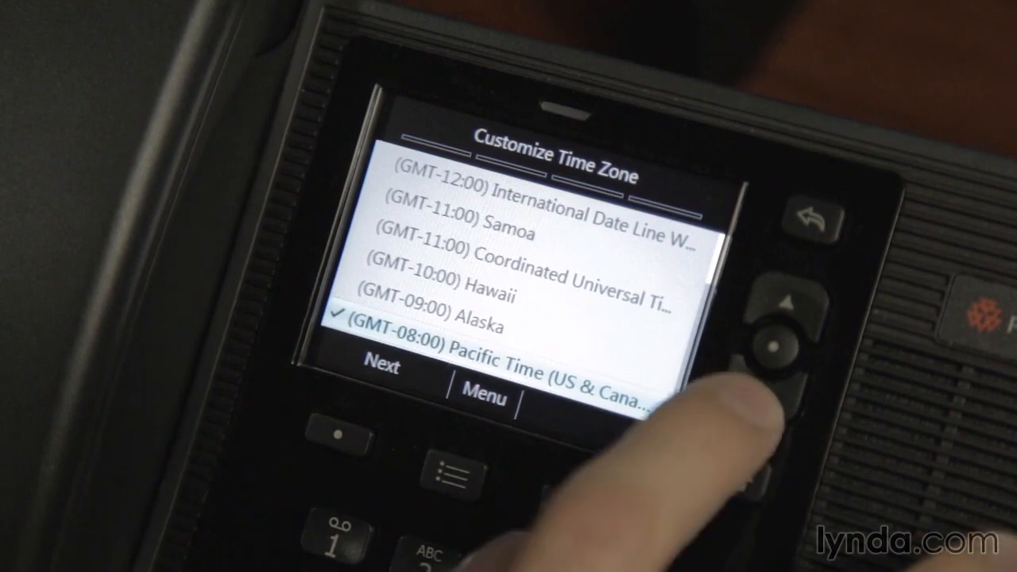
pyautogui.click(763, 394)
pyautogui.click(763, 394)
pyautogui.click(763, 393)
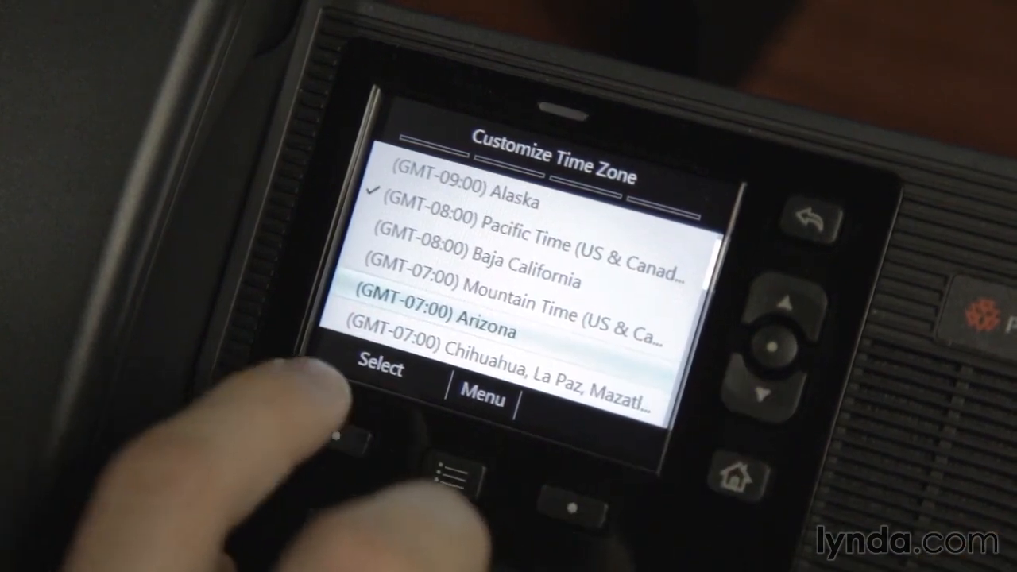
pyautogui.click(337, 435)
pyautogui.click(337, 435)
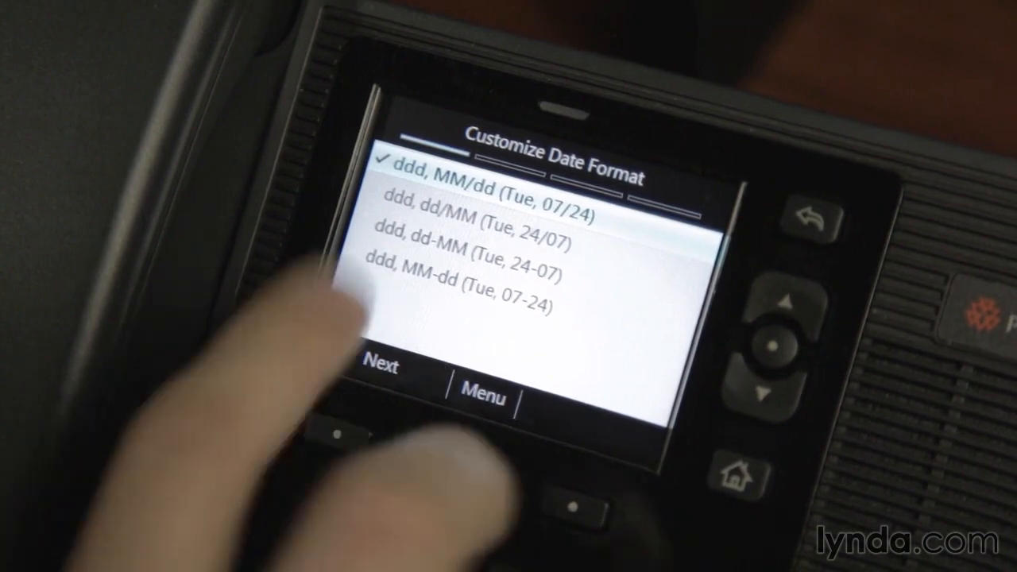
pyautogui.click(370, 427)
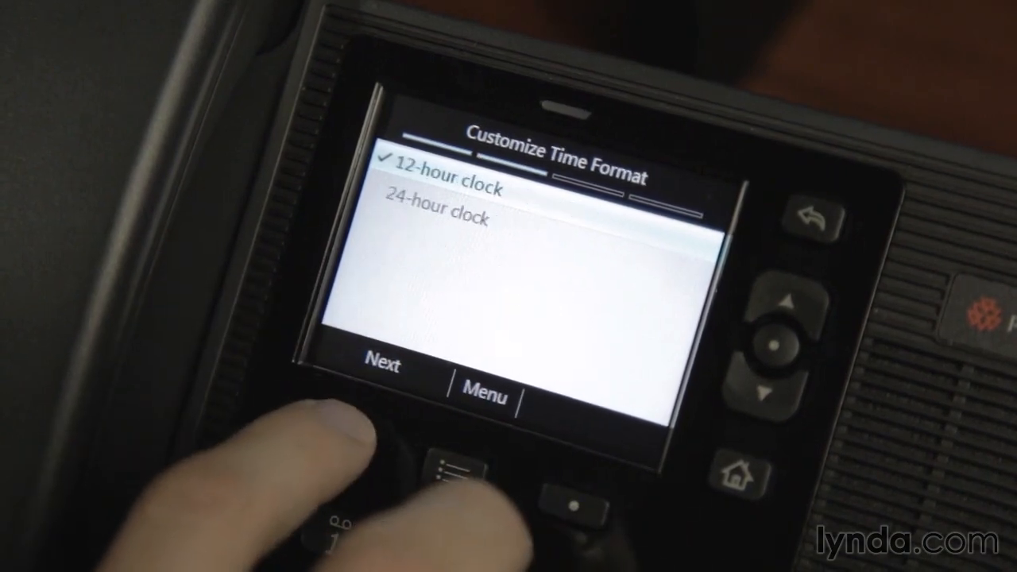
pyautogui.click(338, 433)
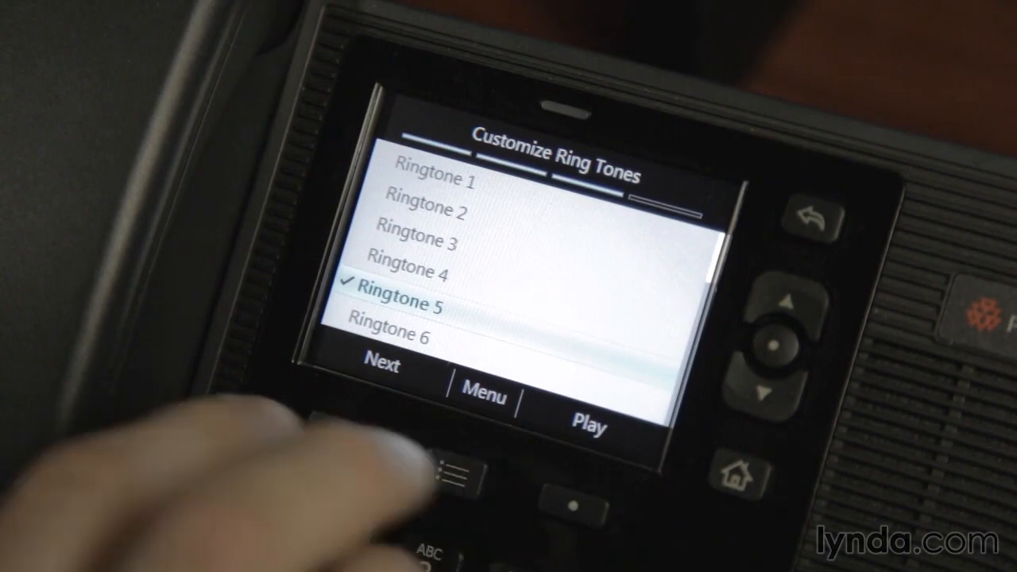
pyautogui.click(350, 433)
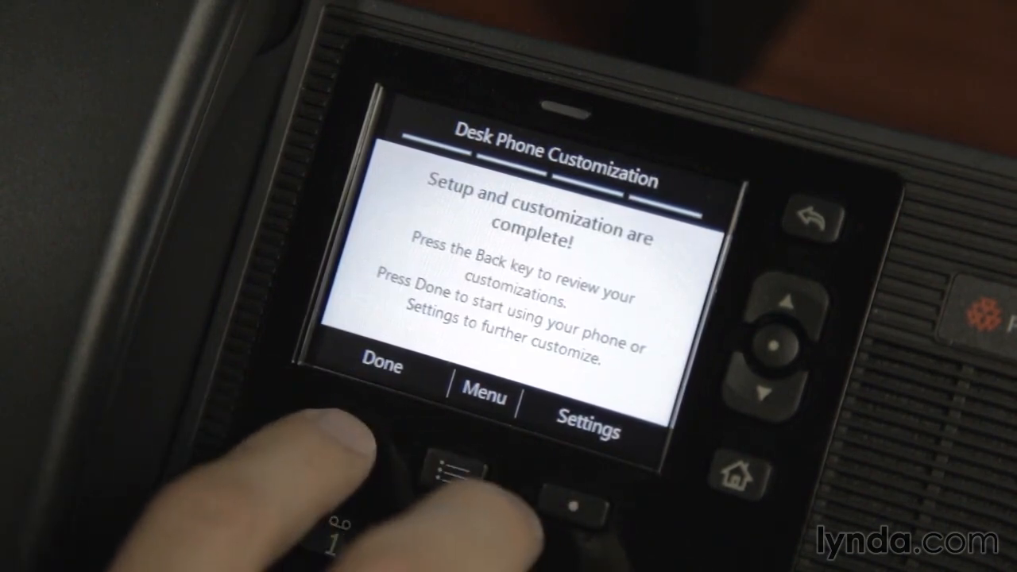
pyautogui.click(338, 433)
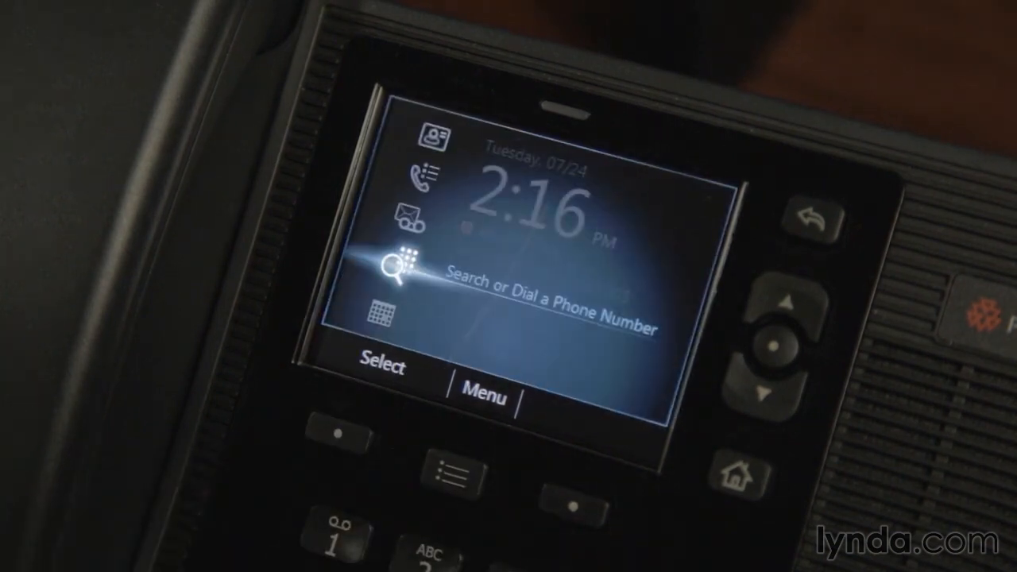